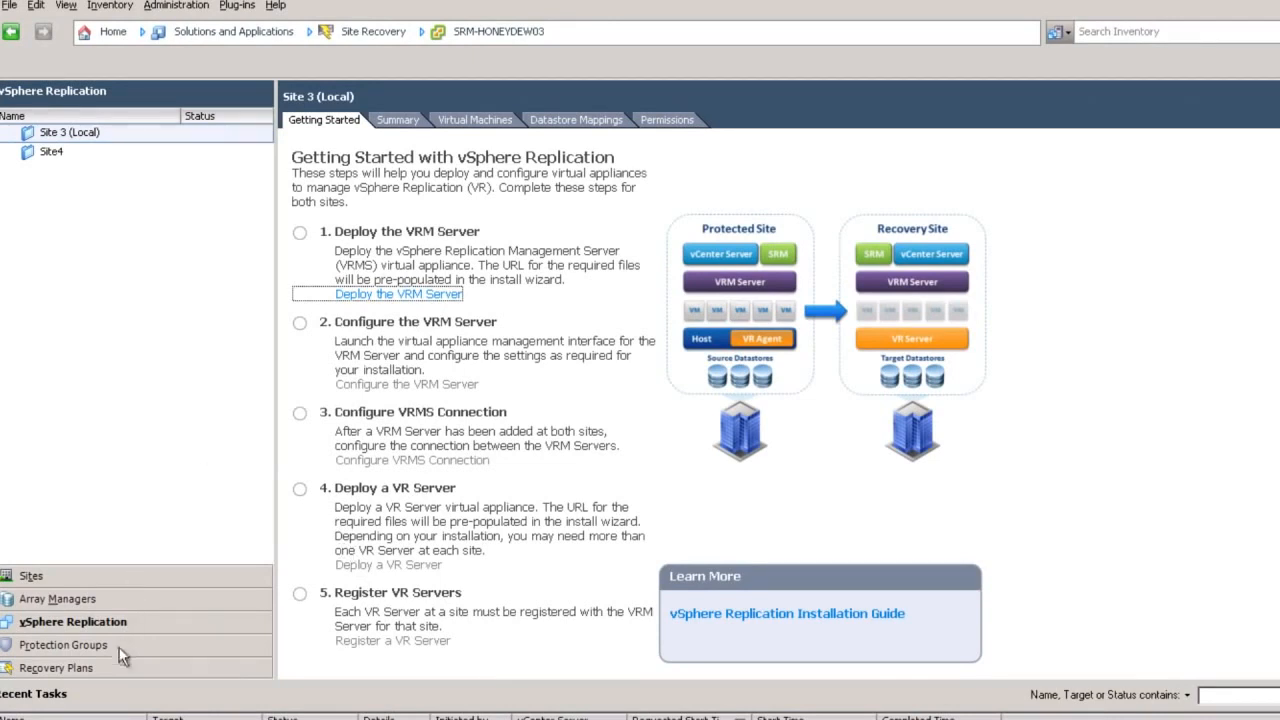
Step: Set the vCenter Server Managed IP to 172.17.50.193 in Runtime Settings and save it
click(33, 578)
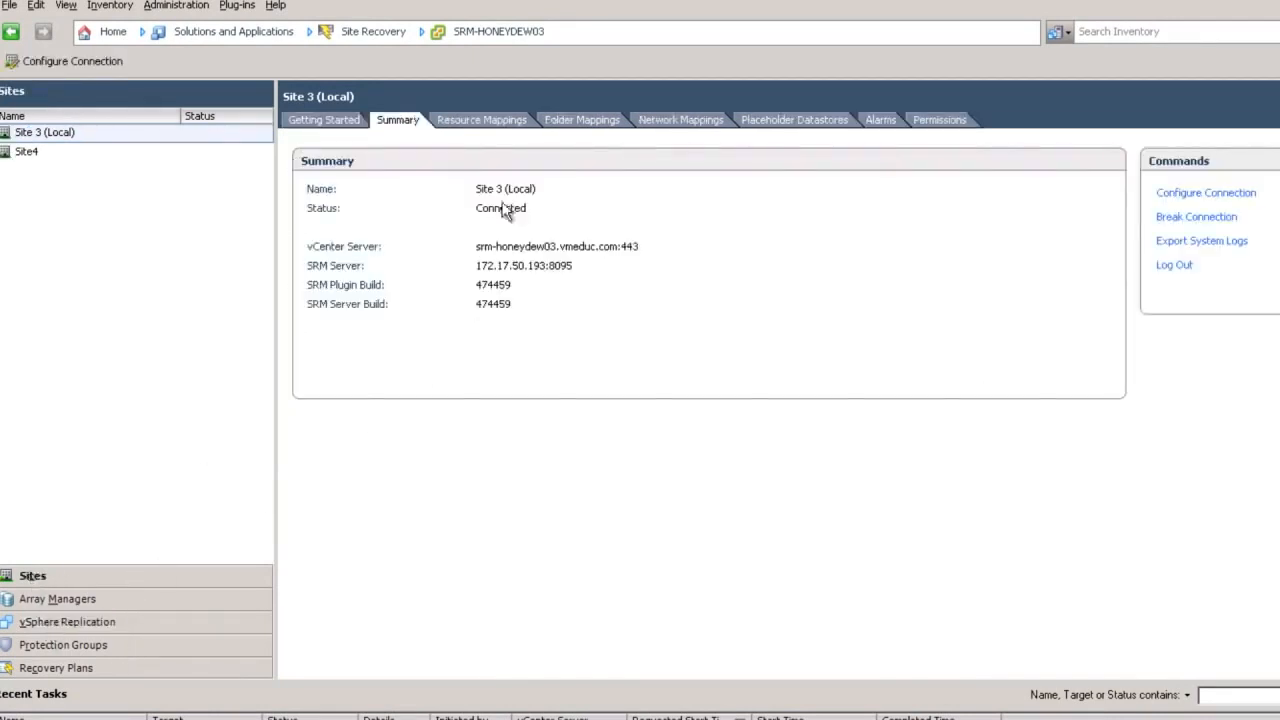
click(97, 628)
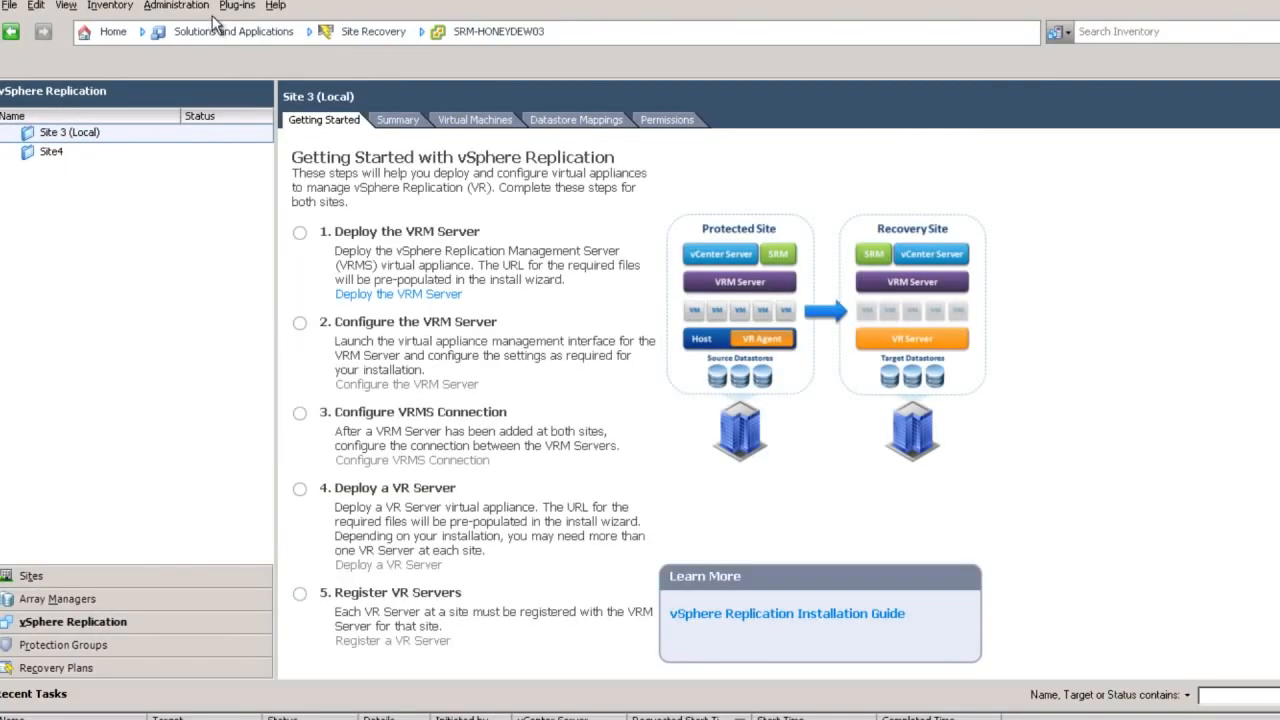
click(178, 6)
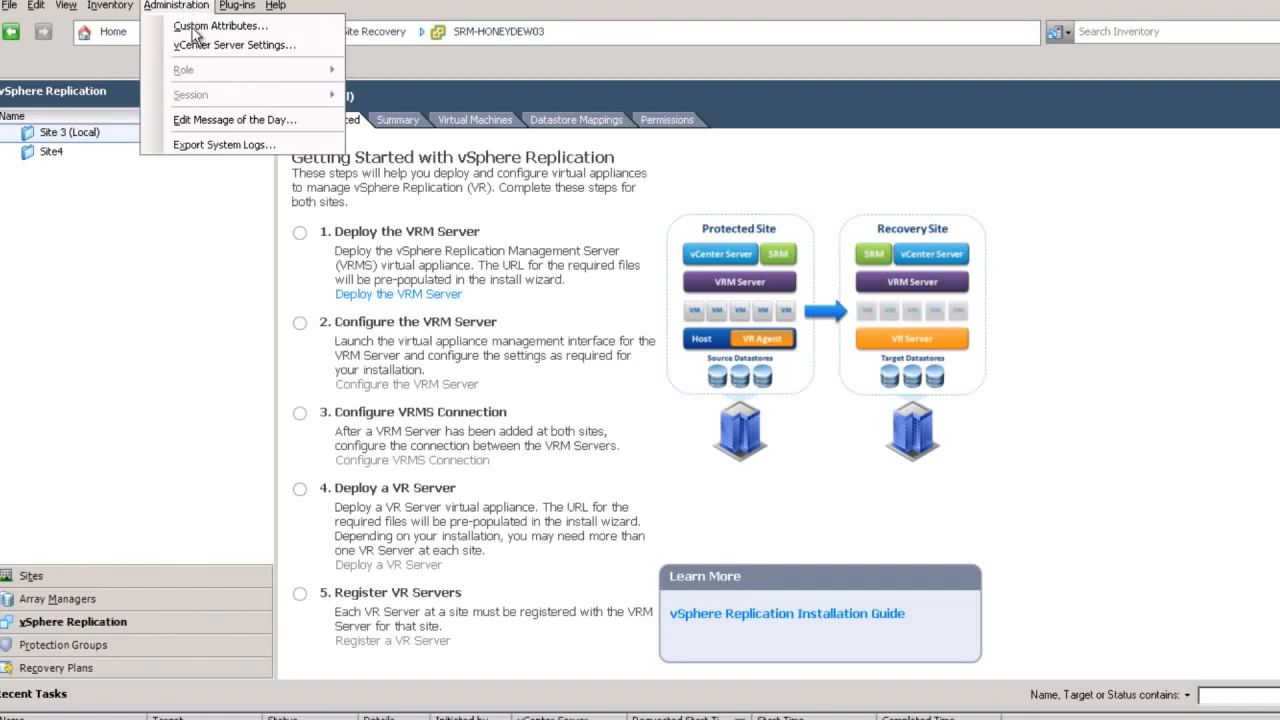
click(199, 45)
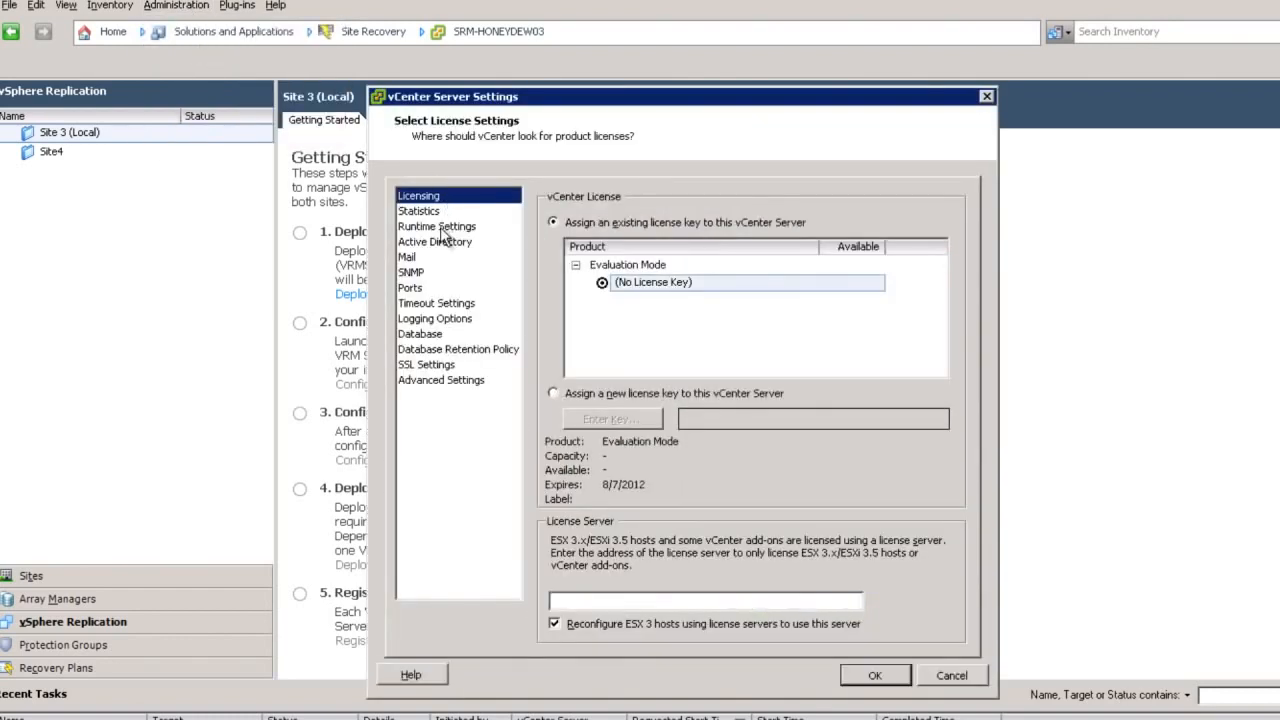
click(440, 228)
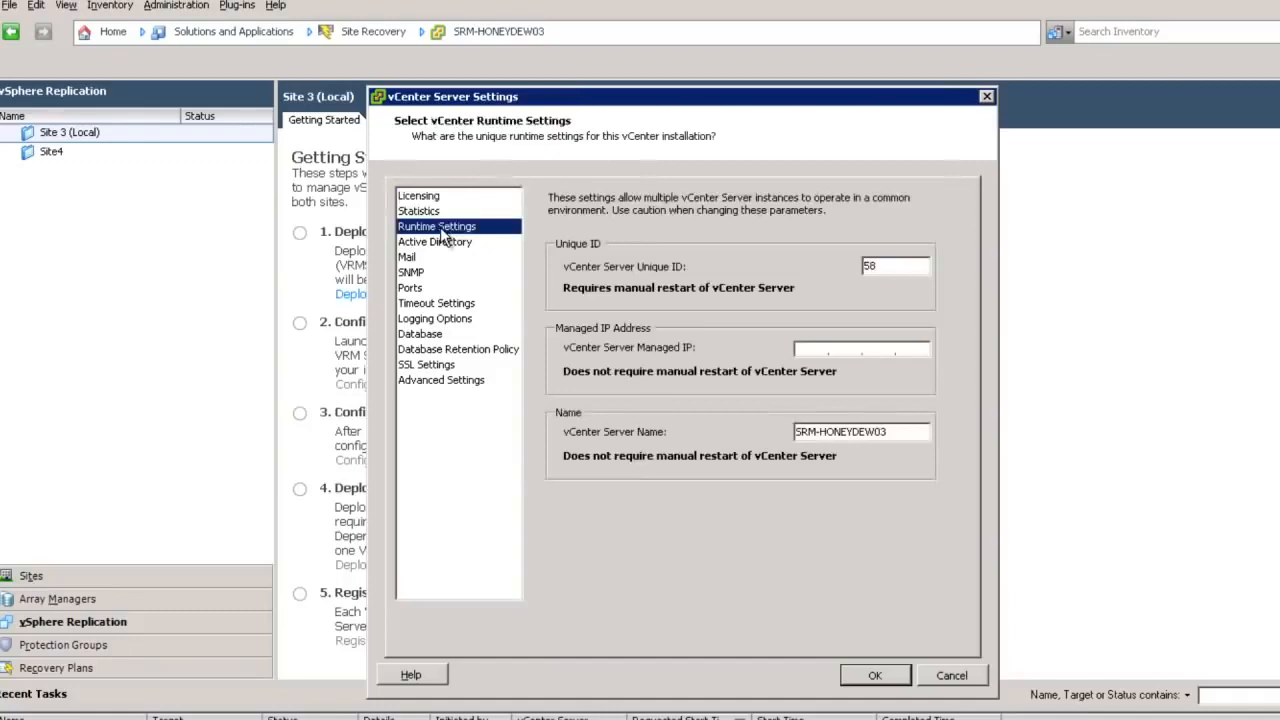
click(806, 349)
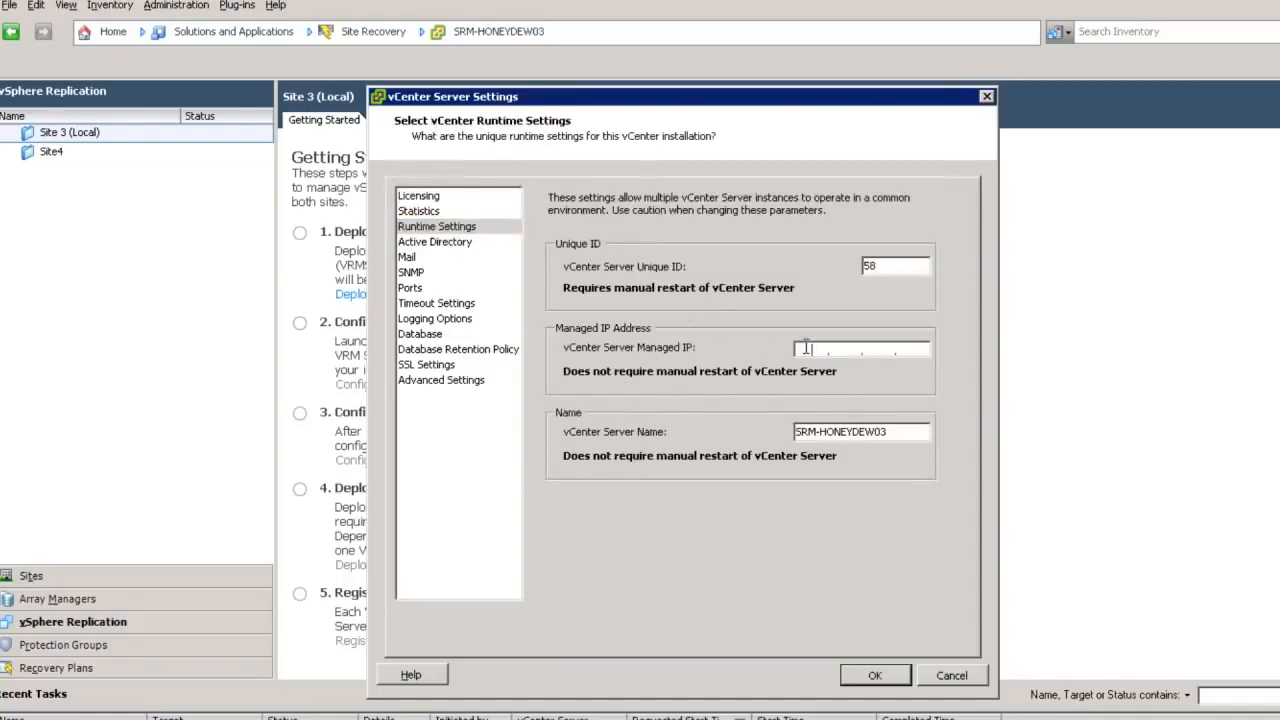
text(172.17.50.193)
click(868, 676)
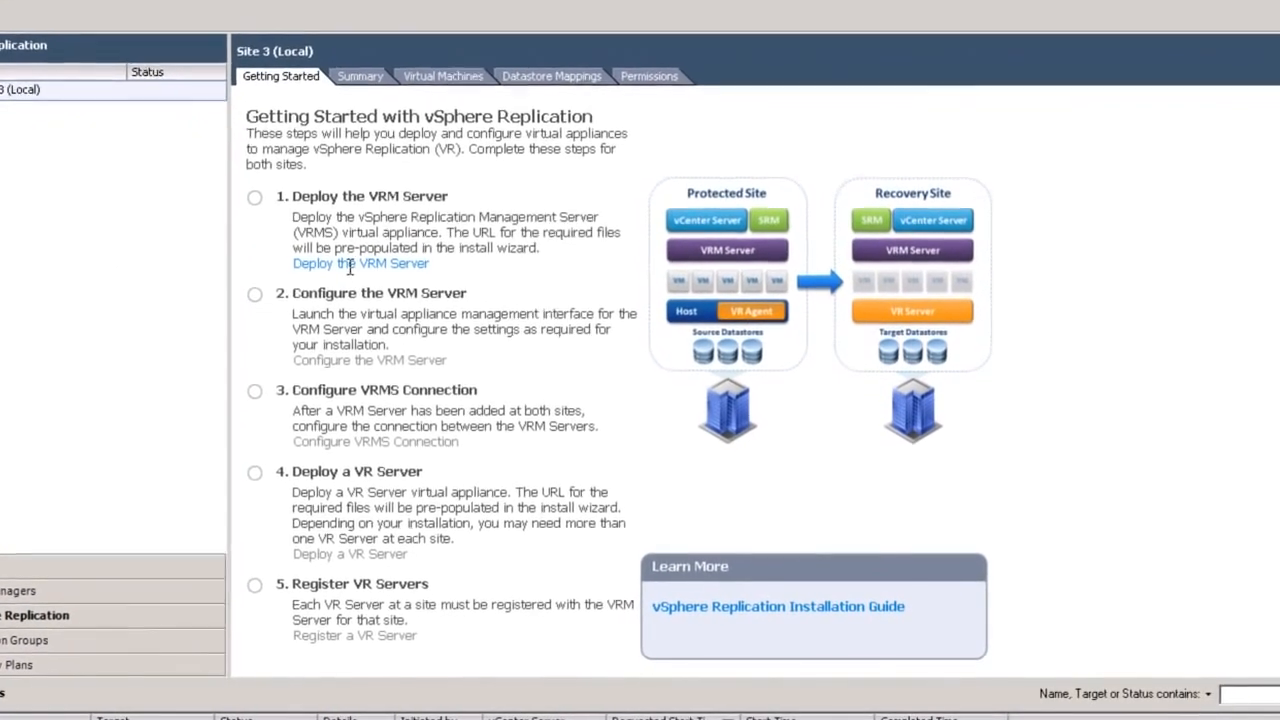
Step: Launch the OVF deployment of the VRM server, accepting the pre-filled source and template details
click(340, 259)
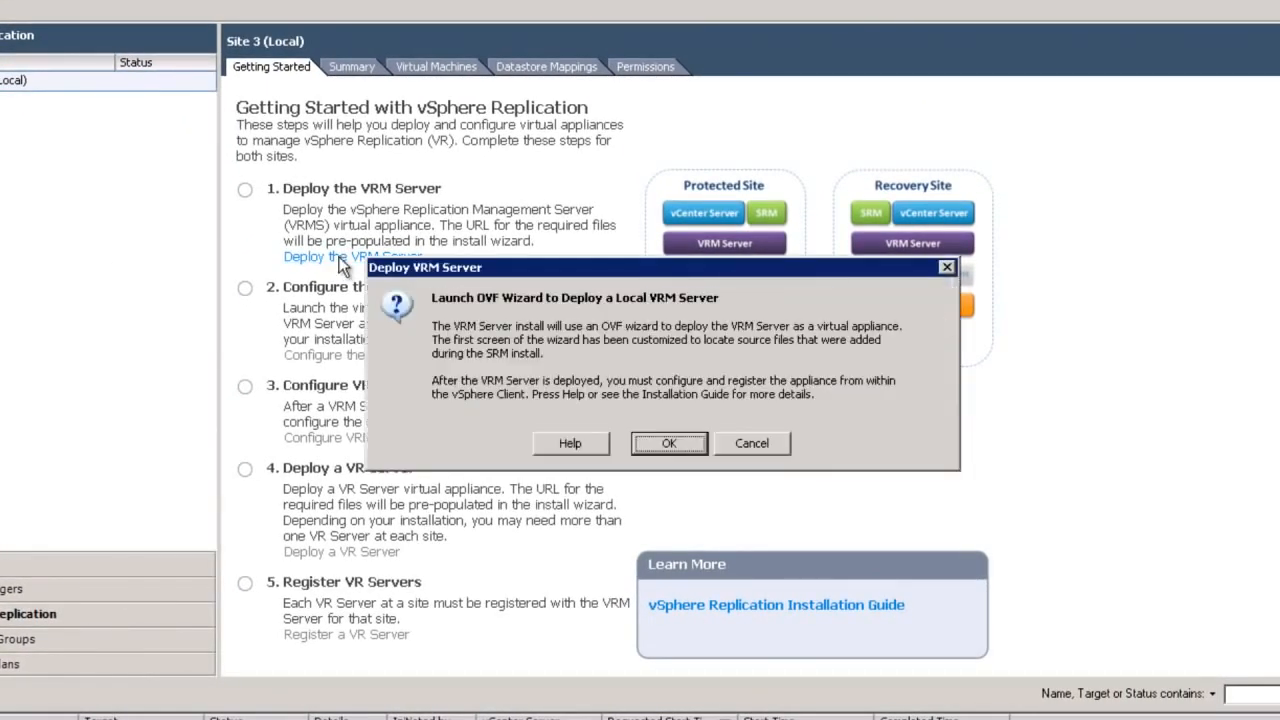
click(665, 445)
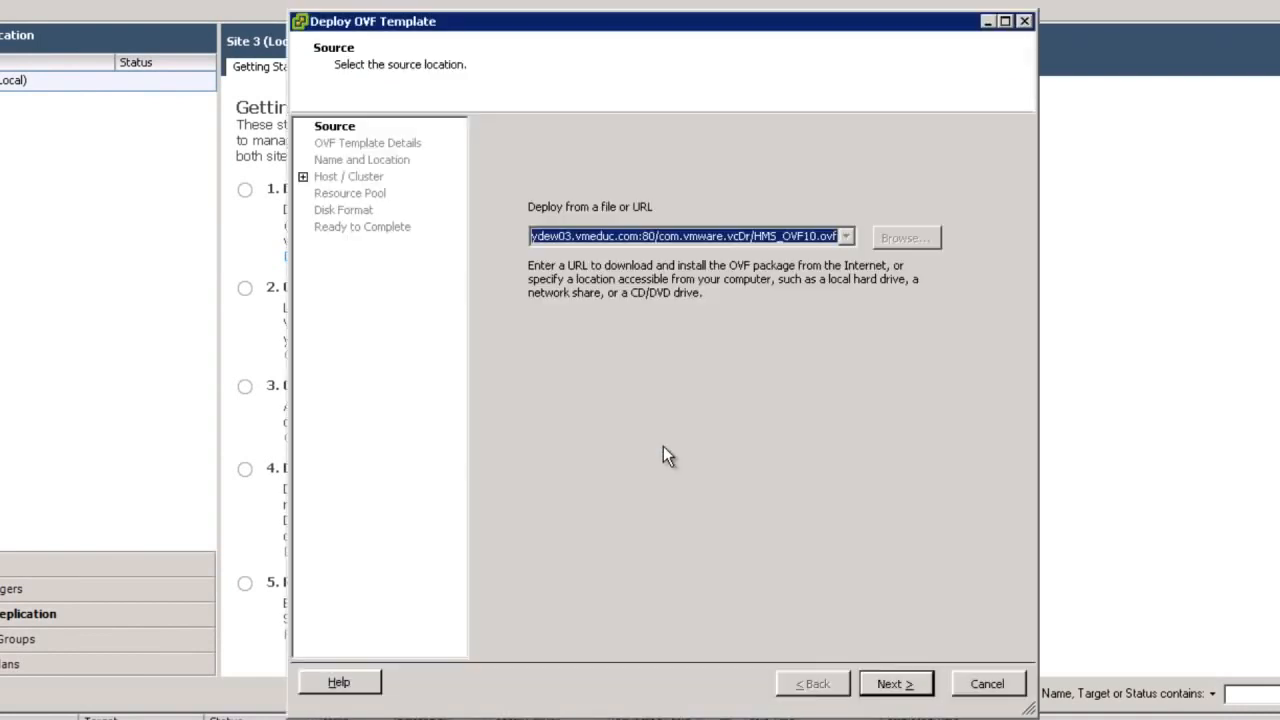
click(897, 686)
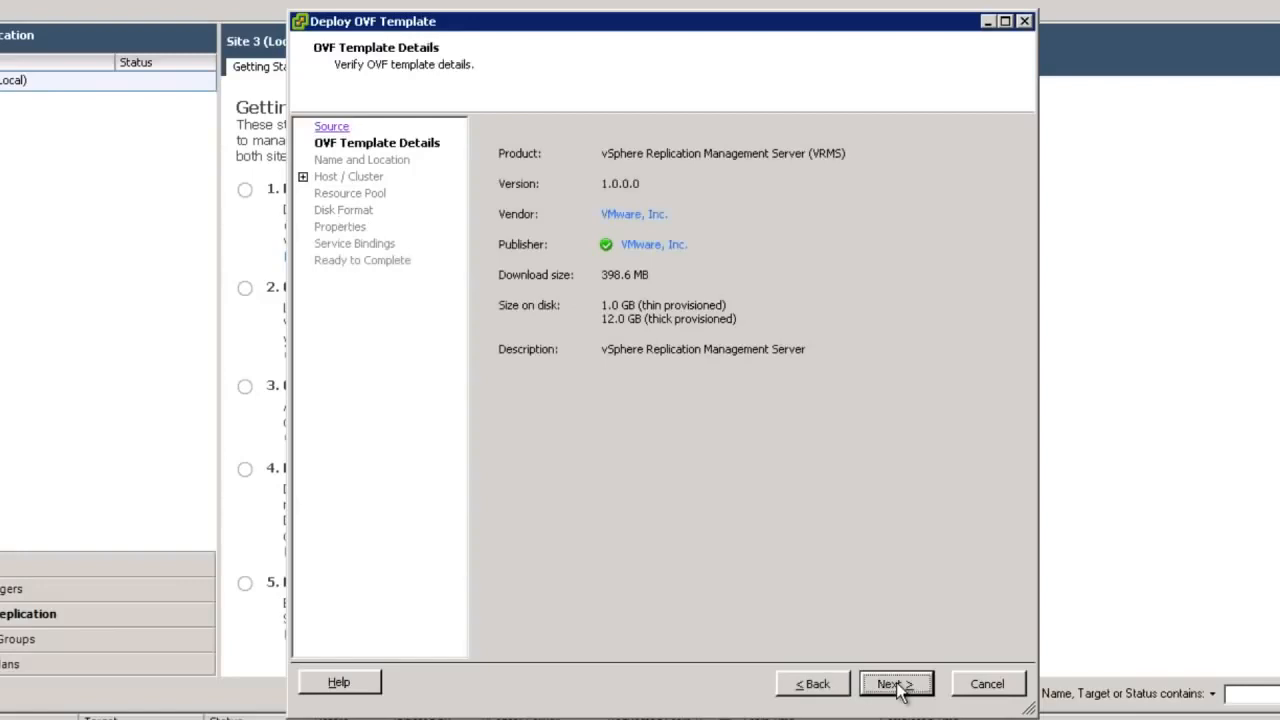
click(897, 686)
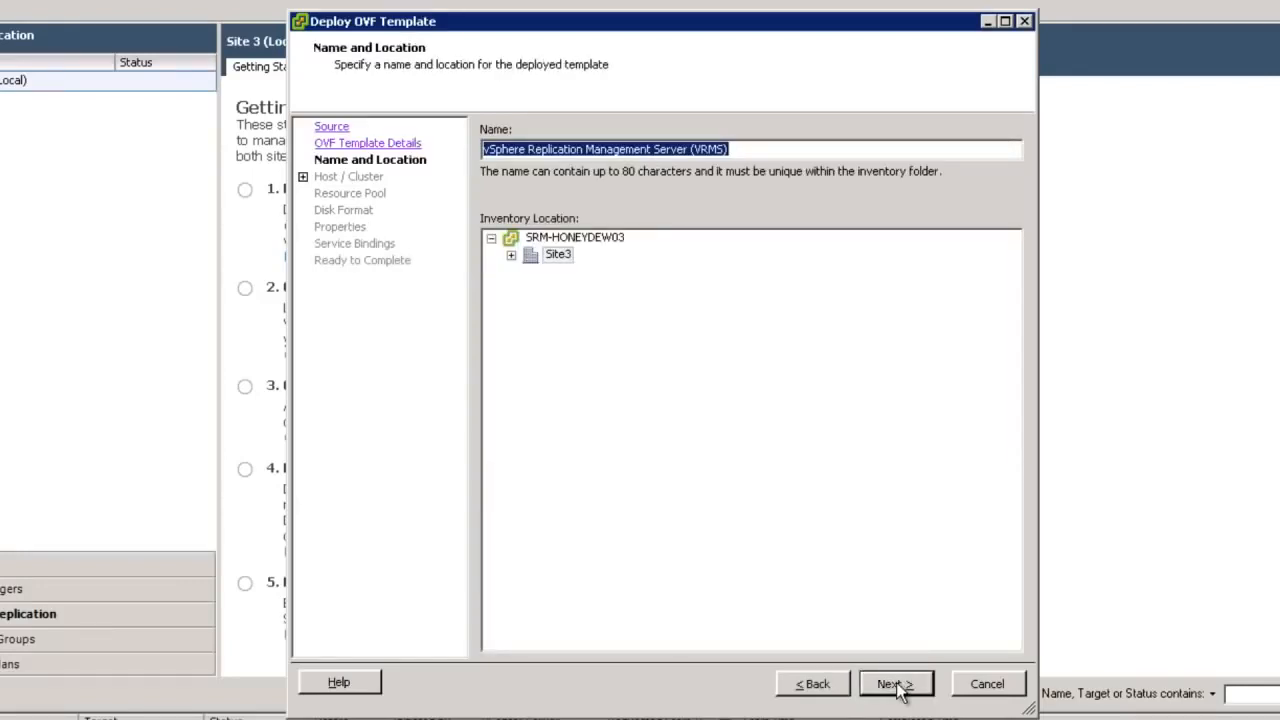
Step: Name the appliance honeydew03-vrms.vmeduc.com and place it in Site3's vSphere Replication folder
text(honey)
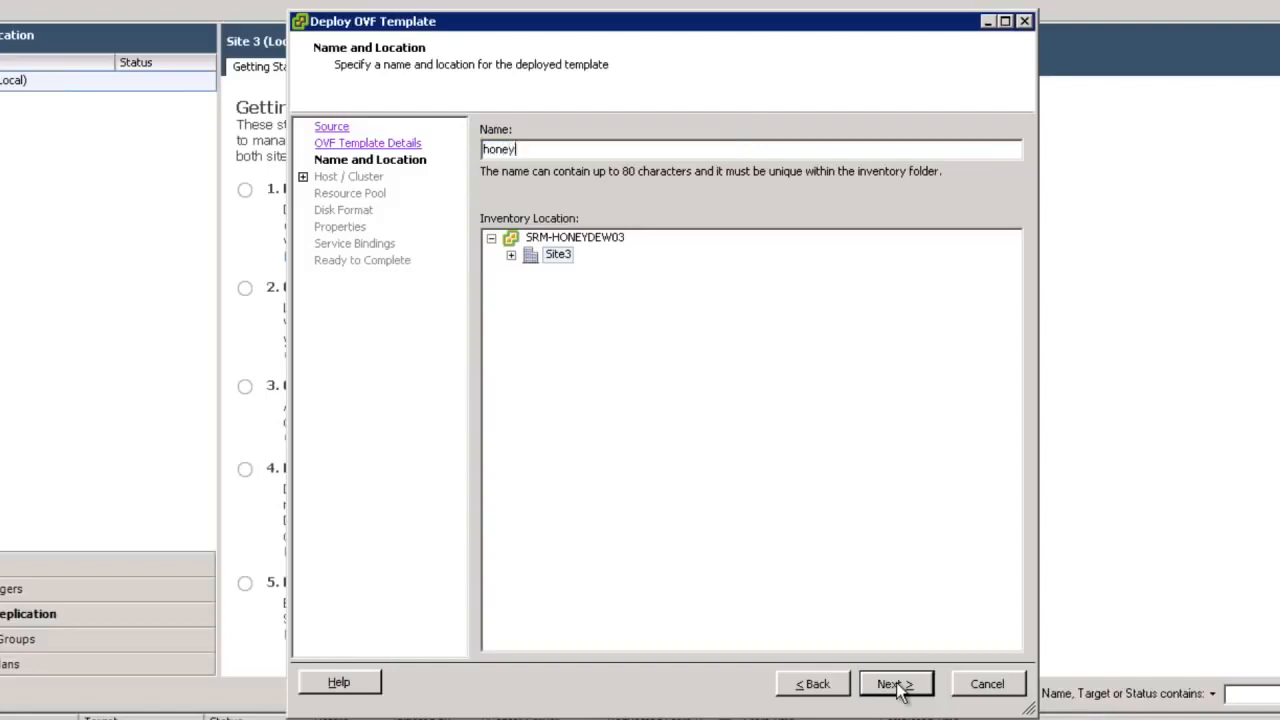
text(dew03-vrms.vmeduc.com)
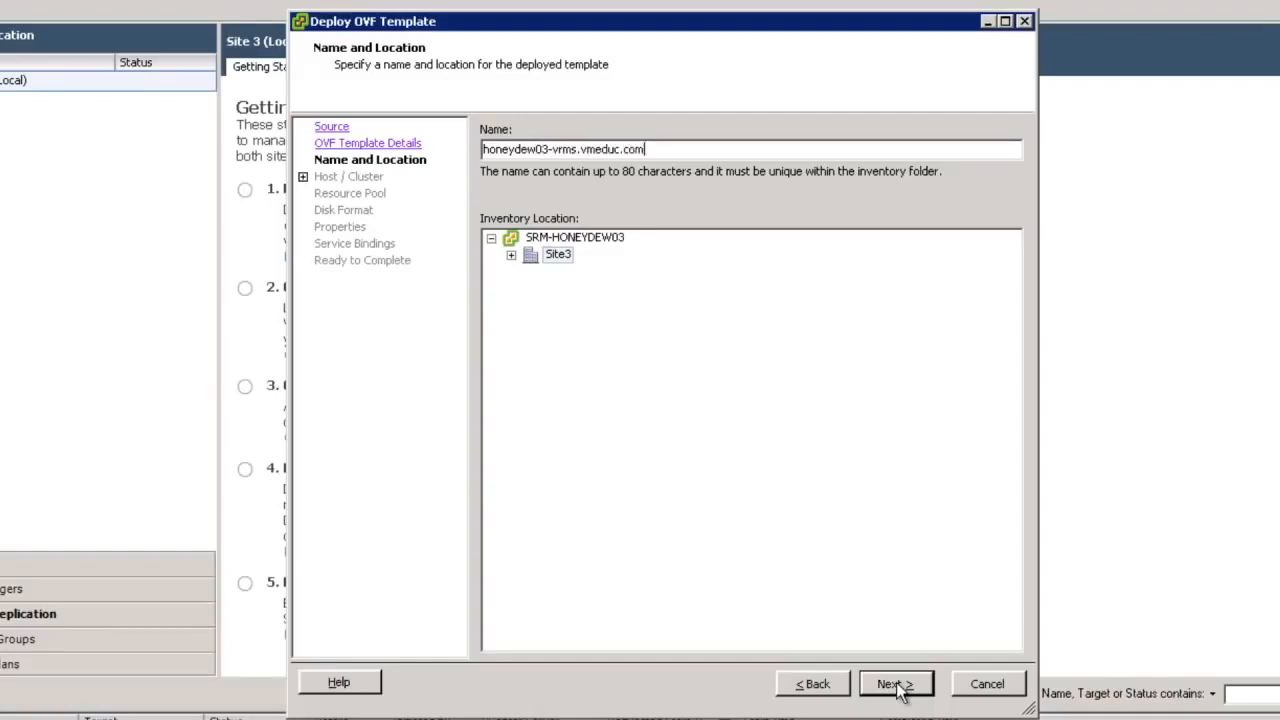
click(511, 255)
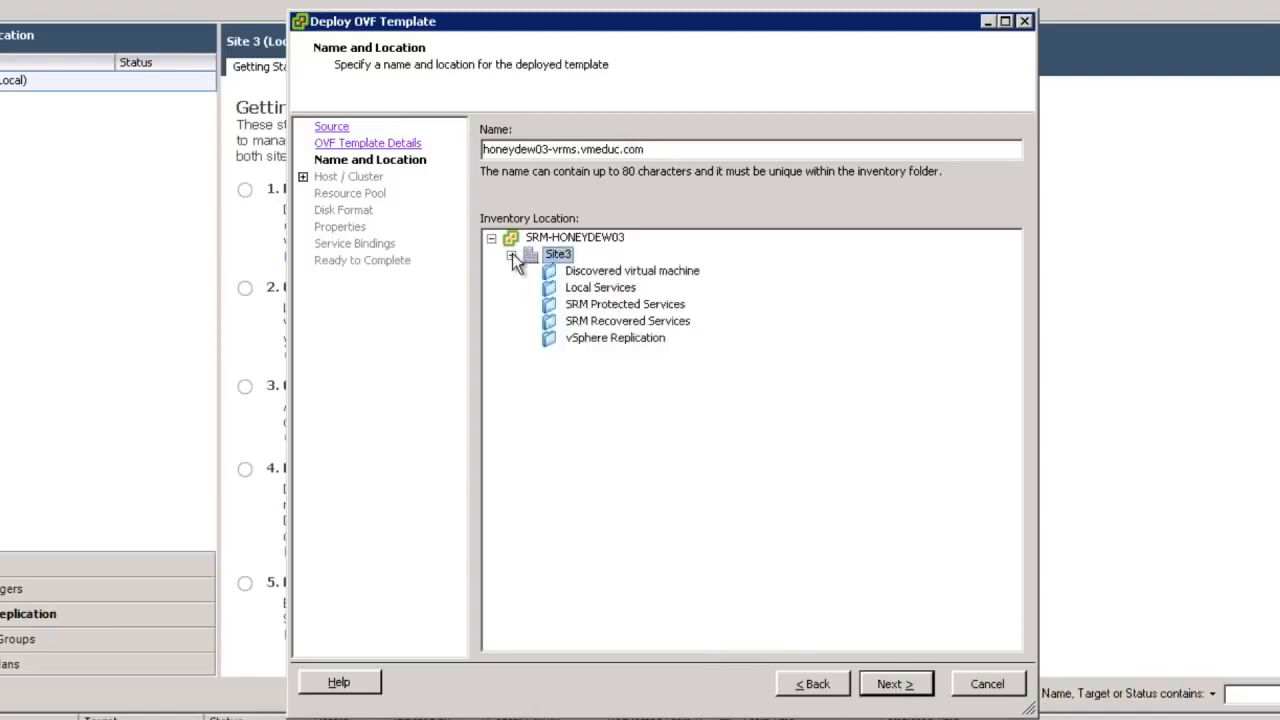
click(577, 338)
click(885, 687)
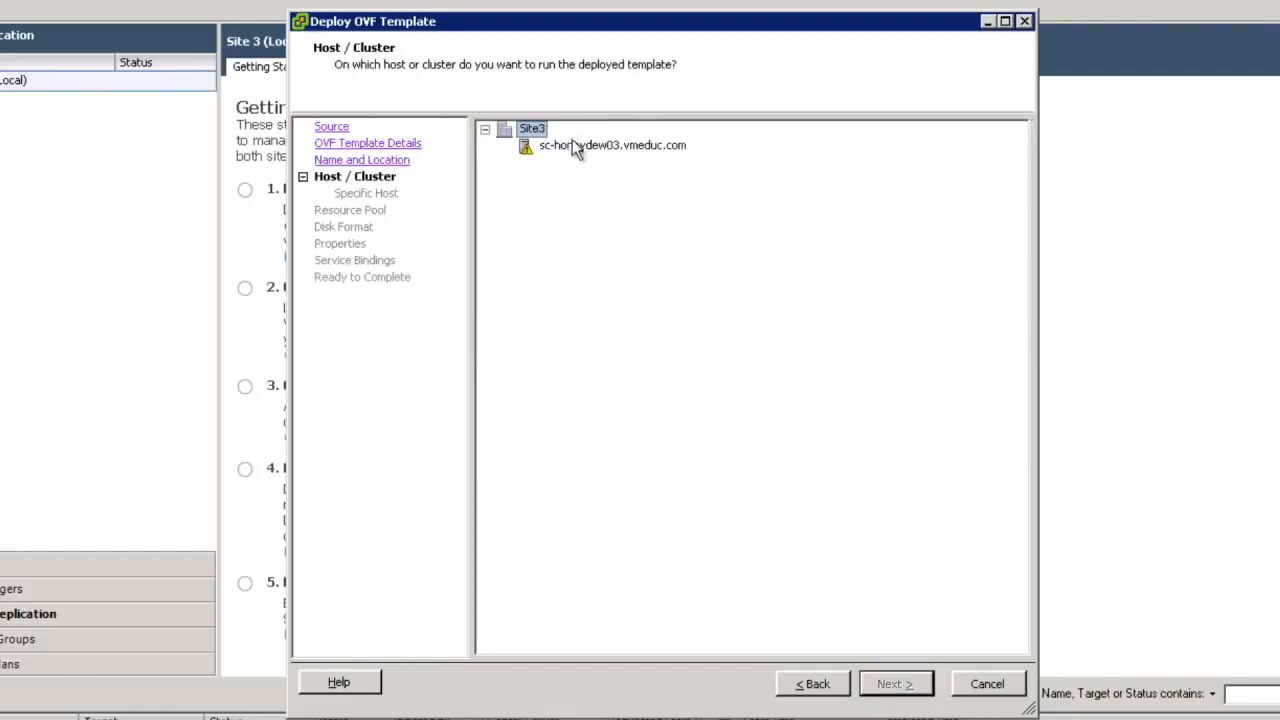
Step: Use host sc-honeydew03.vmeduc.com, the vSphere Replication pool, datastore1, thick lazy-zeroed disks and HBR-Net
click(575, 147)
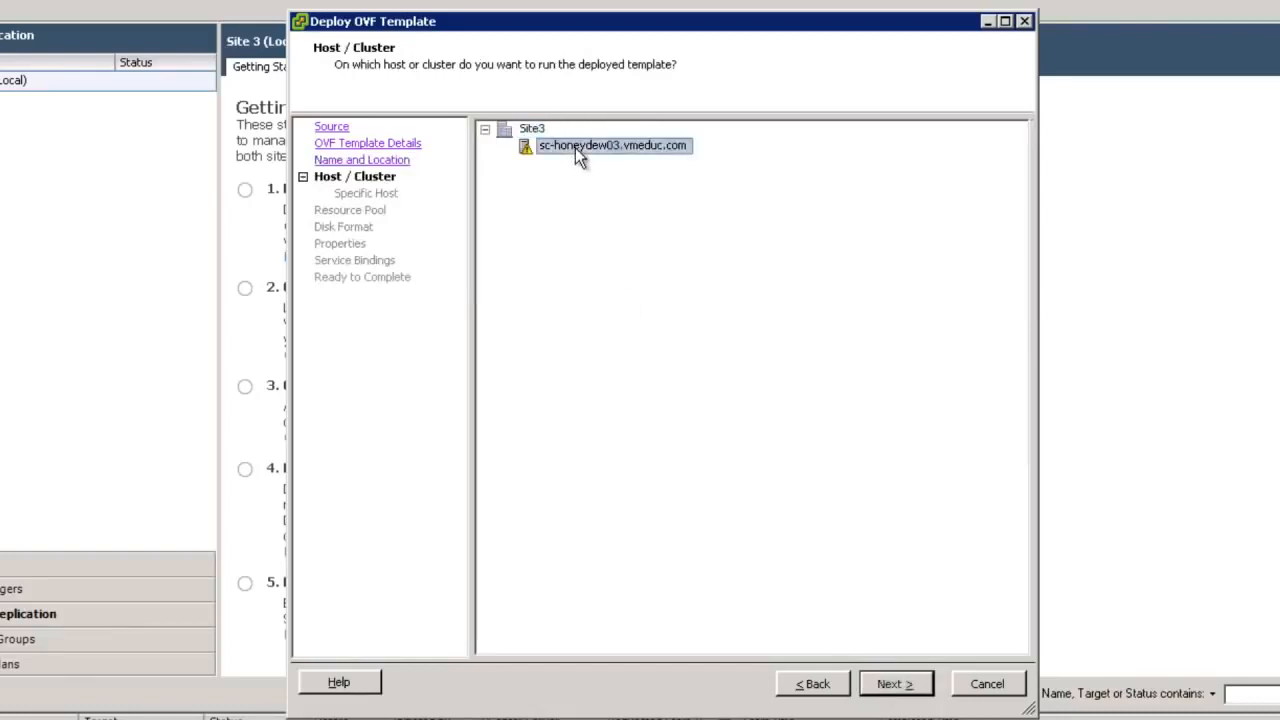
click(889, 689)
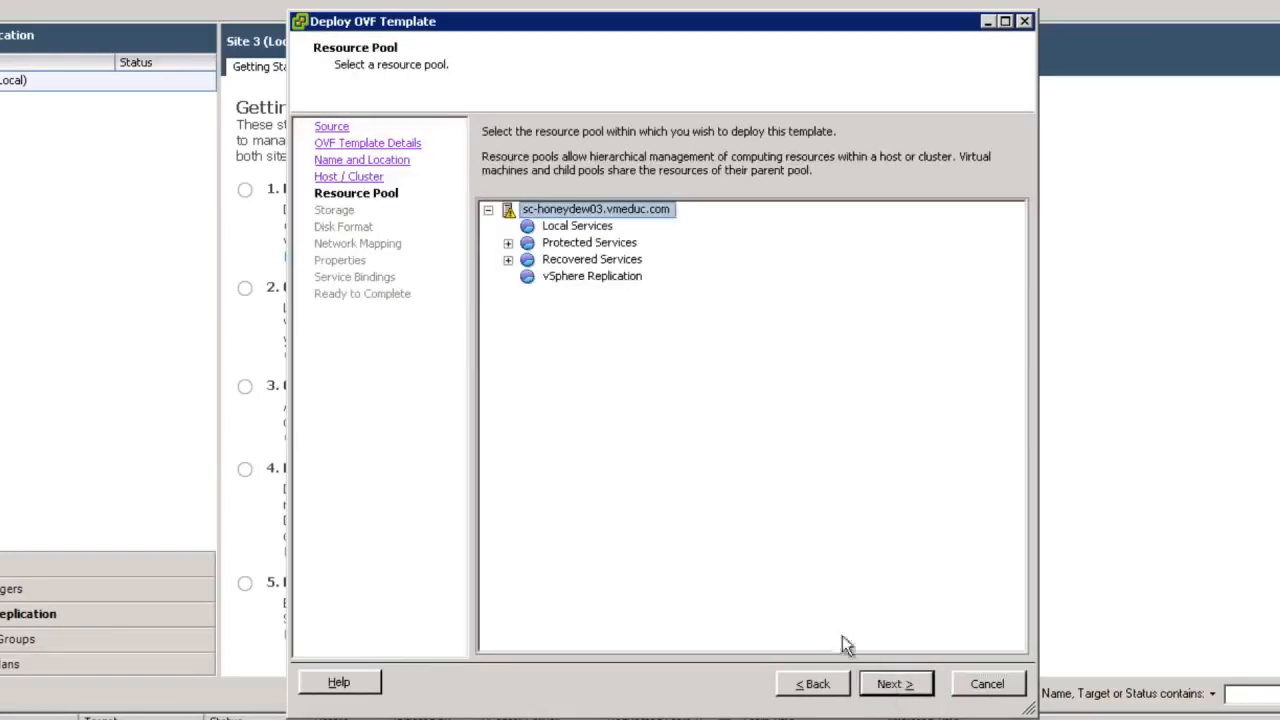
click(568, 278)
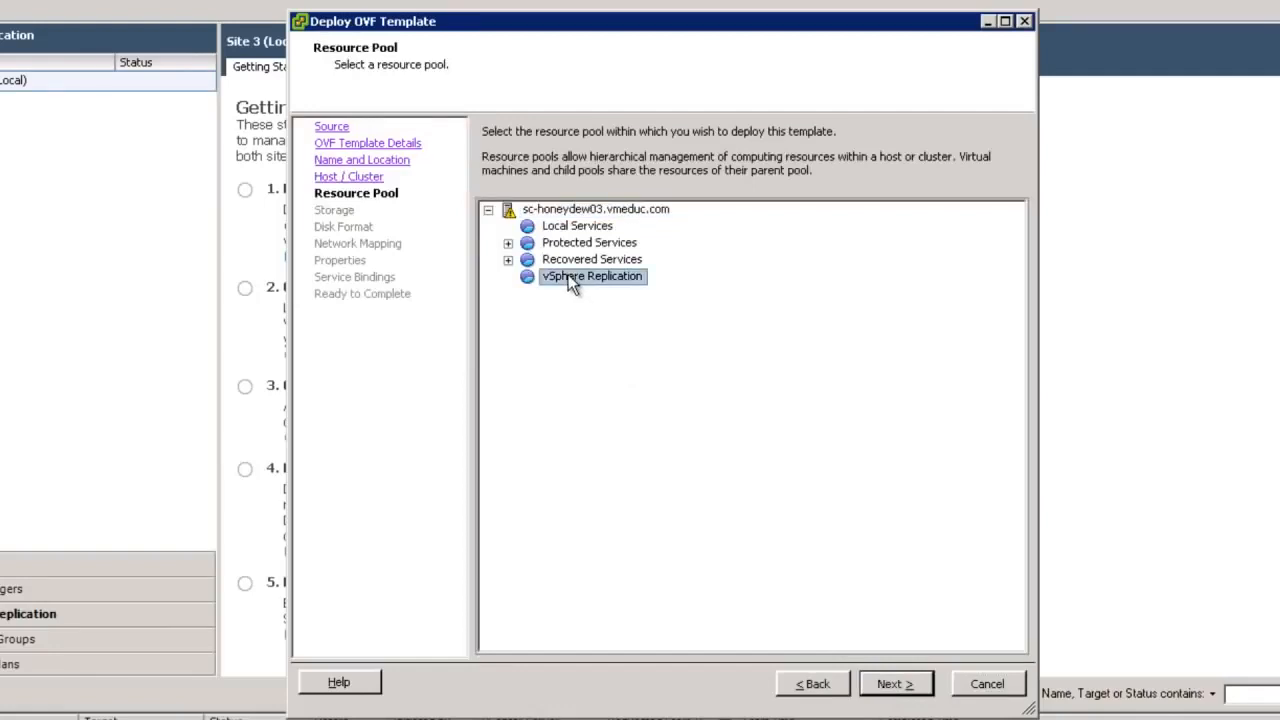
click(889, 688)
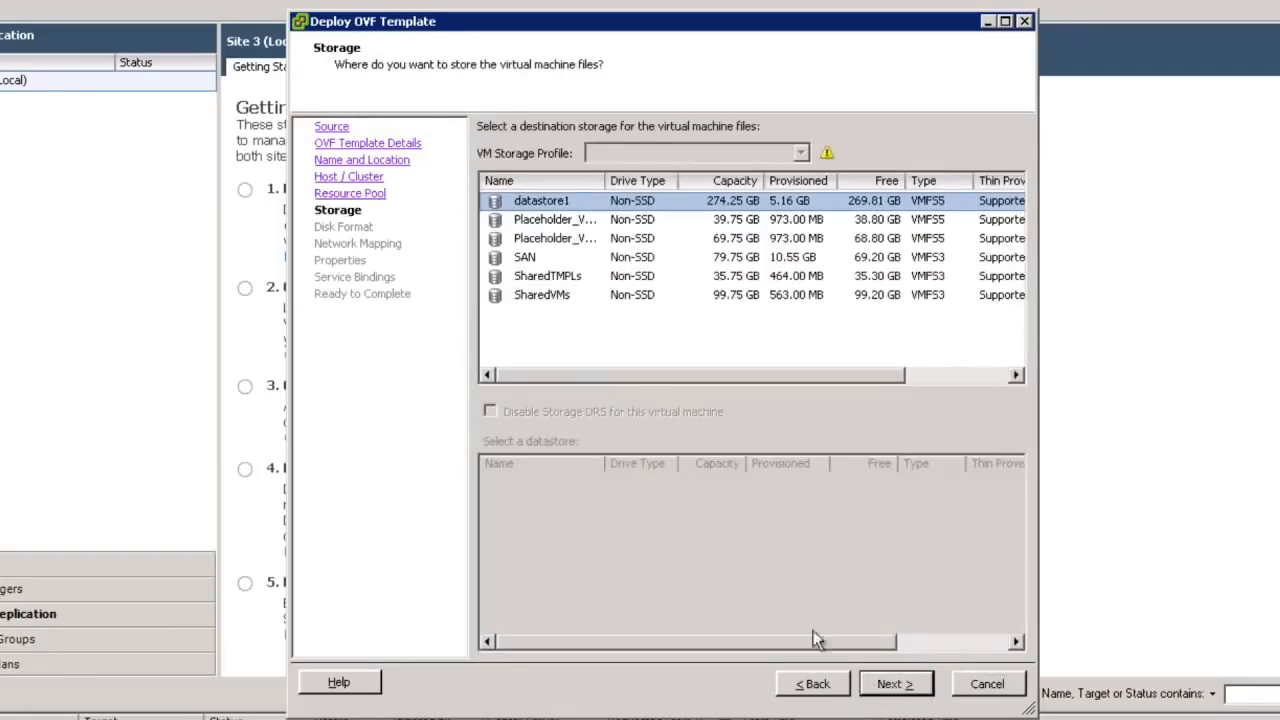
click(886, 690)
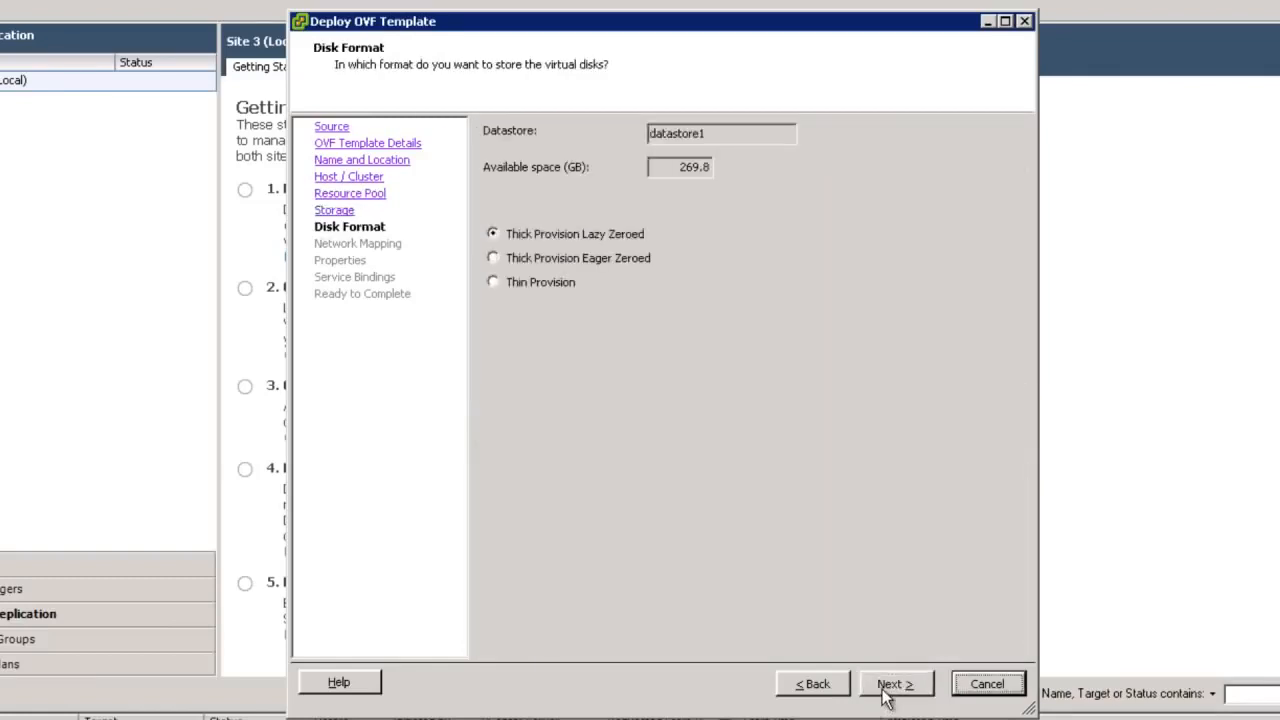
click(883, 690)
click(886, 690)
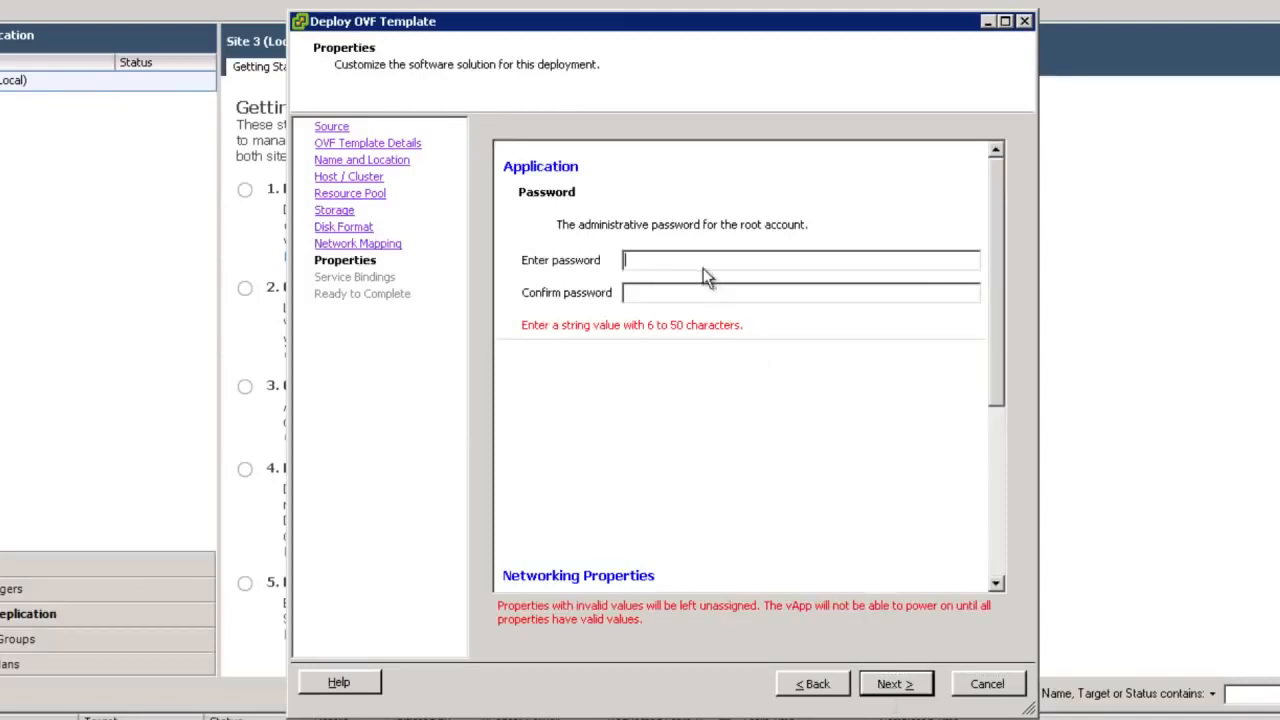
Step: Enter and confirm the root password, gateway 172.17.70.1, and DNS 172.16.100.30, 172.16.100.33
text(**)
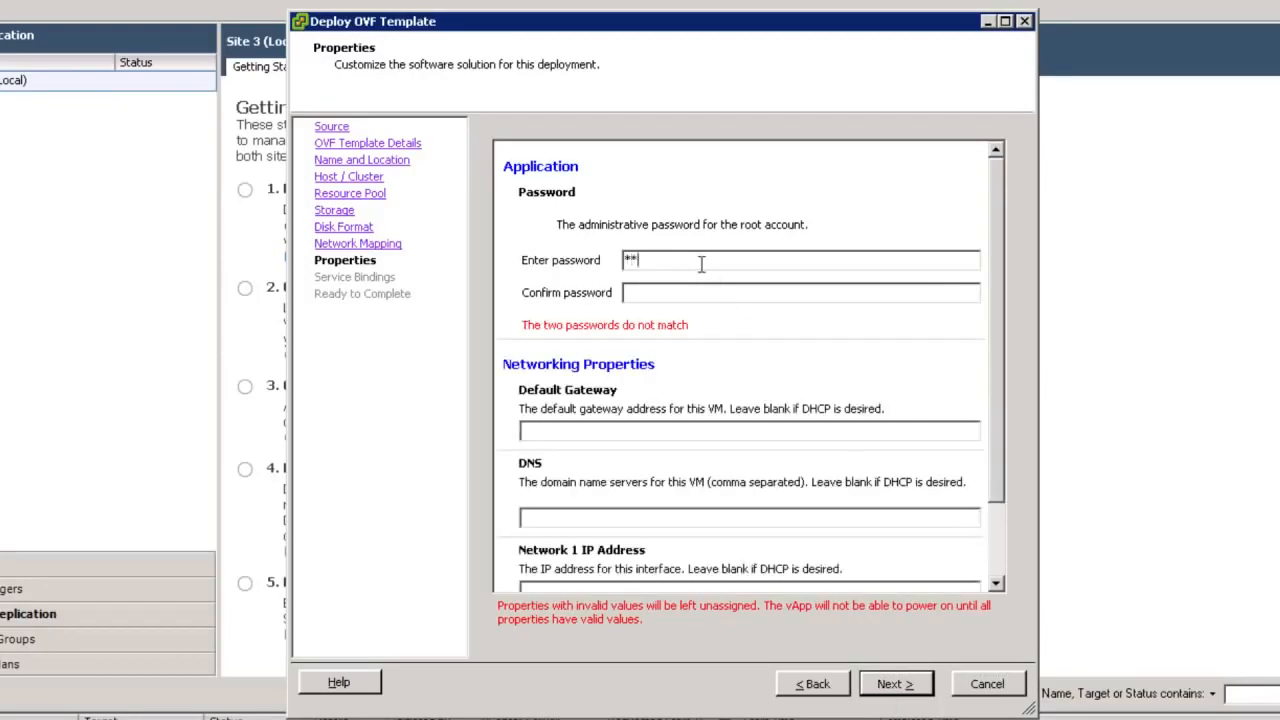
text(****)
key(Tab)
text(******)
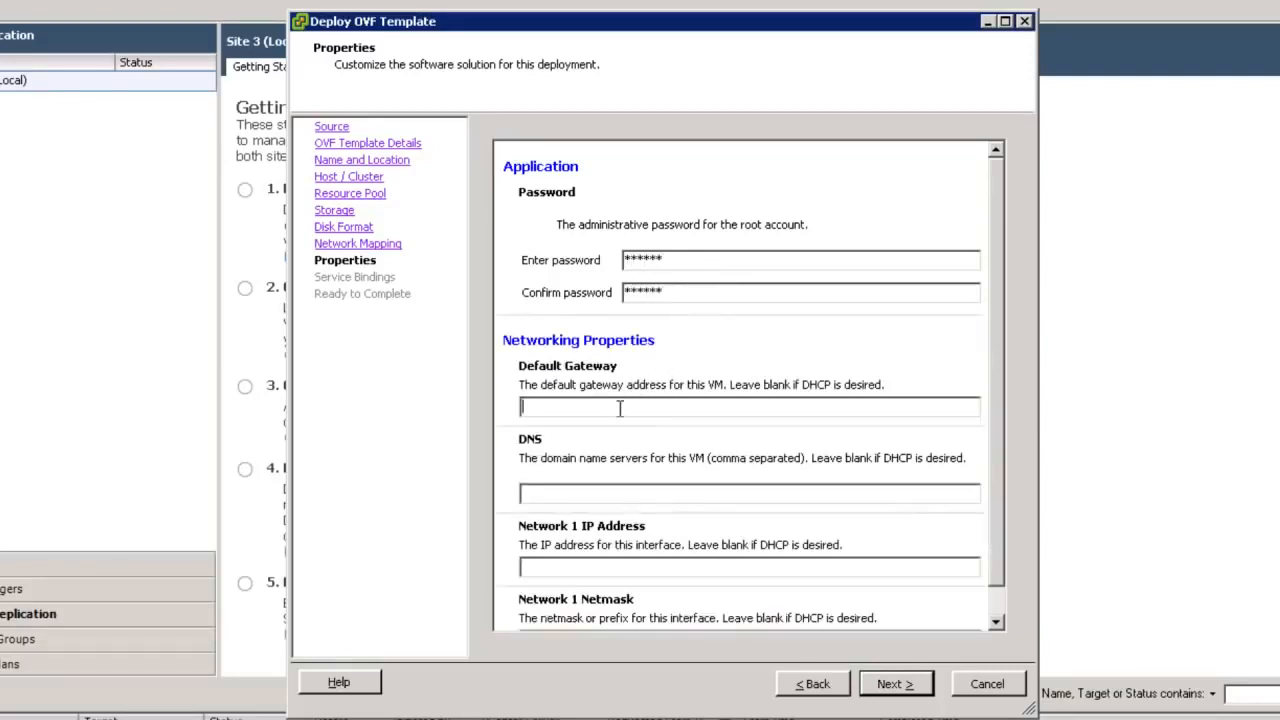
text(172.)
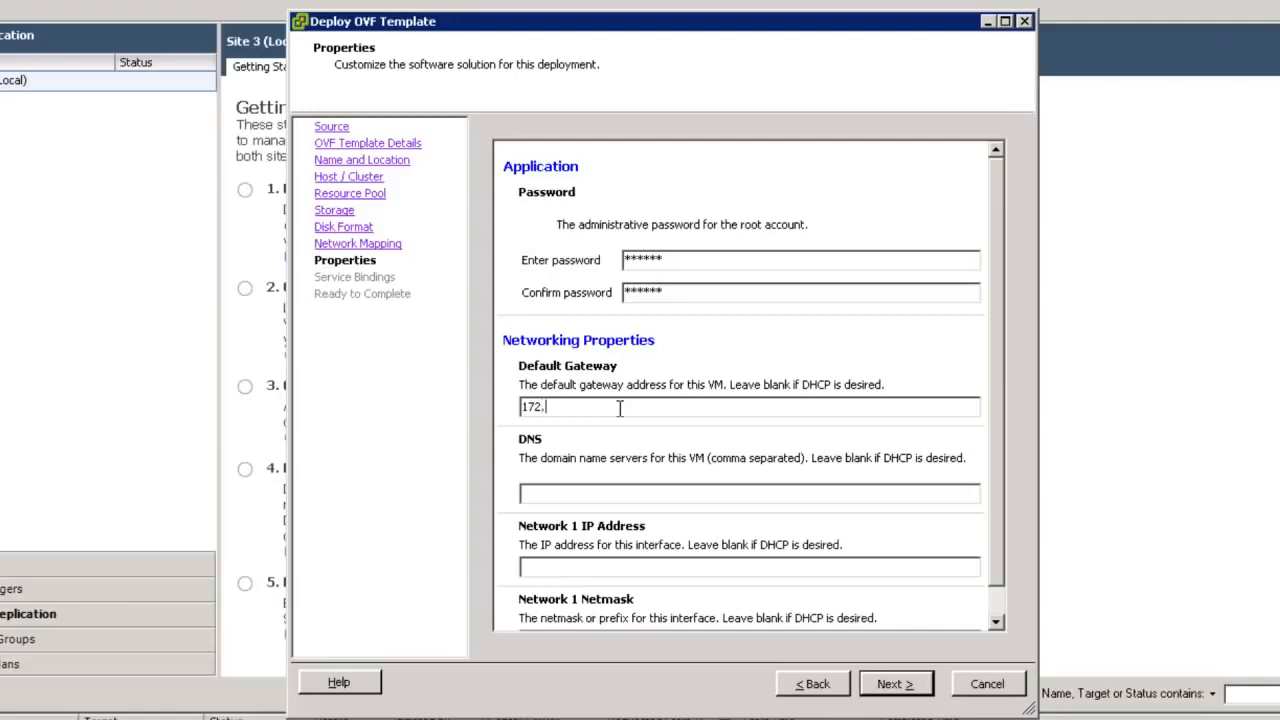
text(17.70.1)
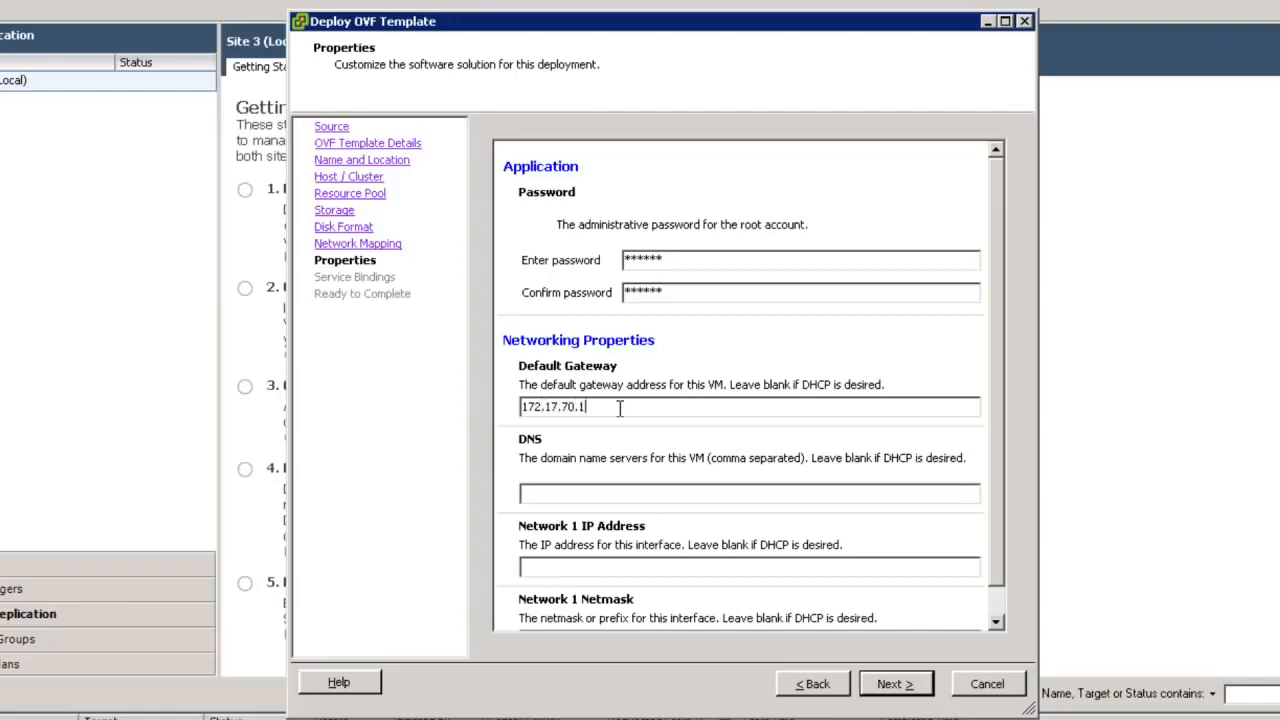
click(557, 487)
text(172.16.100.30,172.16.100.33)
Step: Set appliance IP 172.17.70.80 and netmask 255.255.255.0, and accept the vCenter Extension binding
click(534, 569)
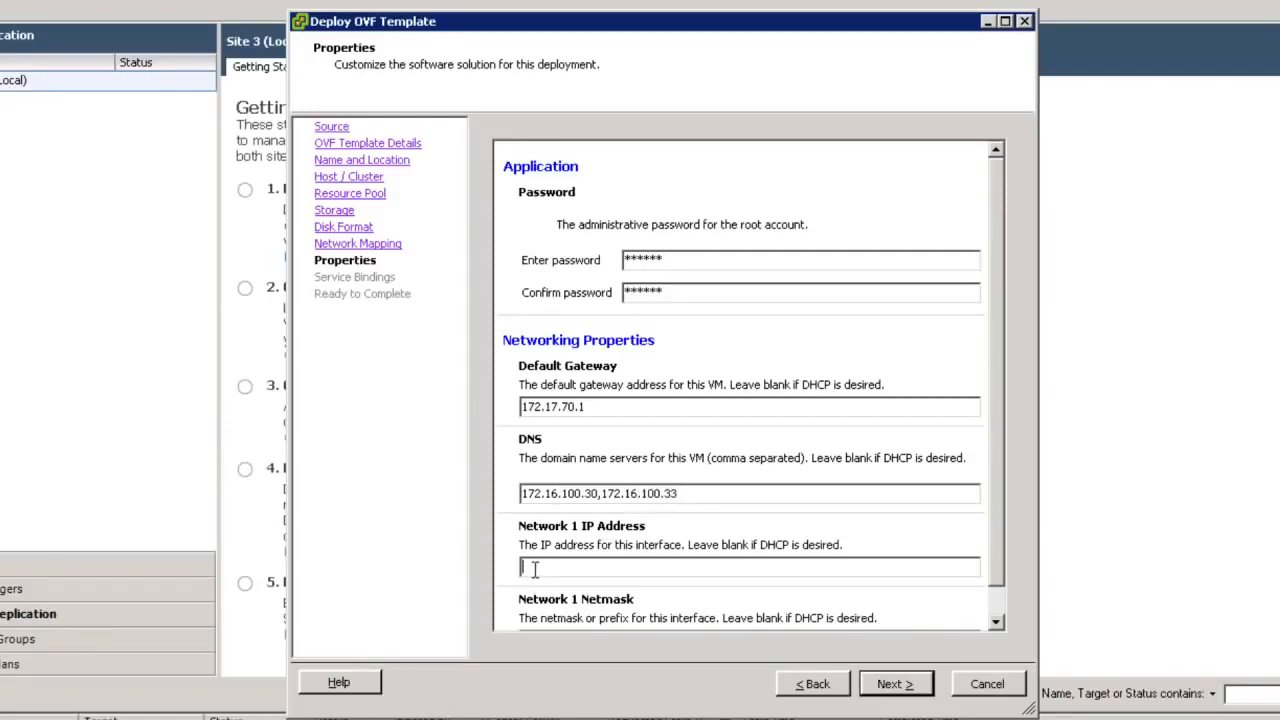
text(172.17.70.80)
scroll(760, 628, down, 1)
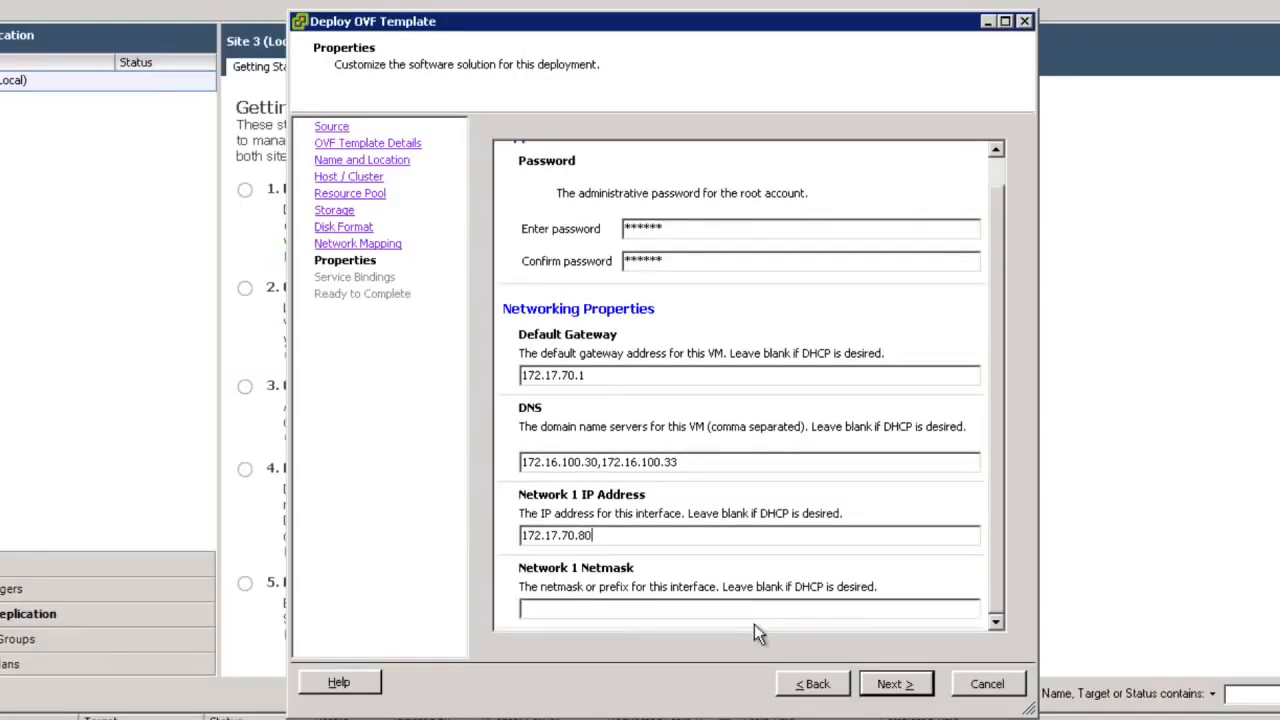
click(748, 607)
text(255.255.255.0)
click(909, 685)
click(911, 685)
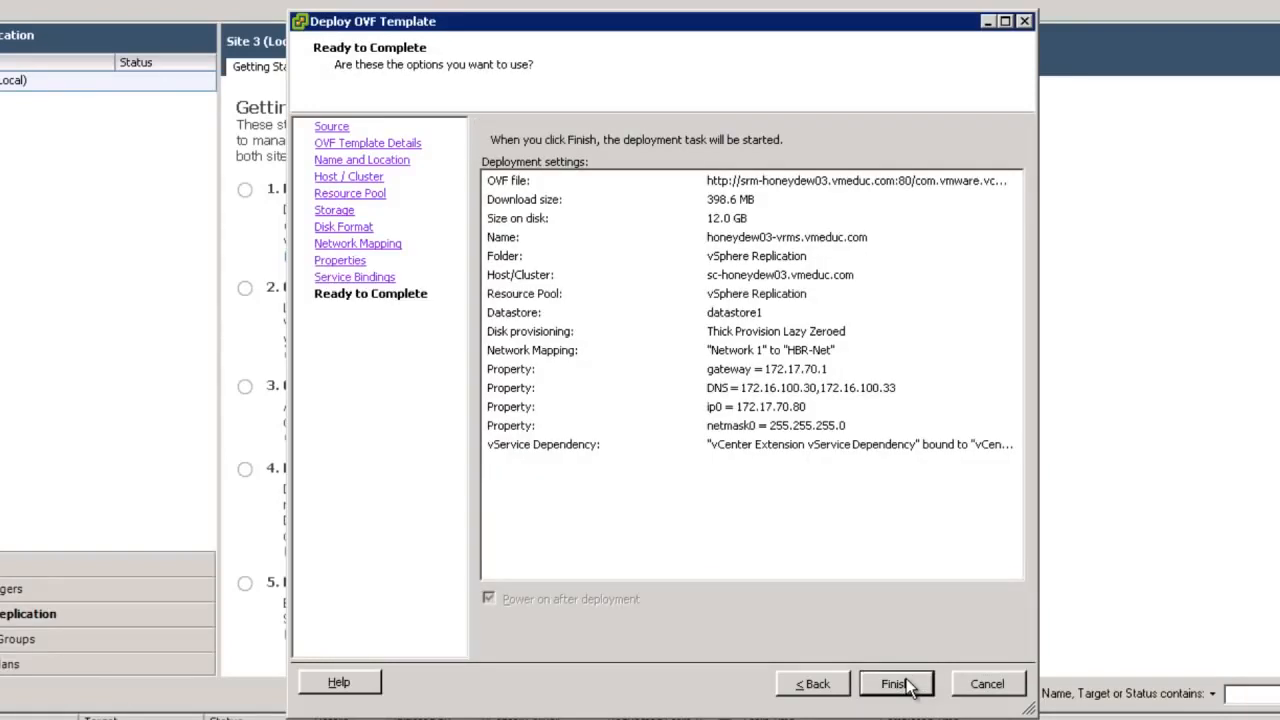
Step: Confirm the Ready to Complete summary and deploy honeydew03-vrms.vmeduc.com
click(907, 685)
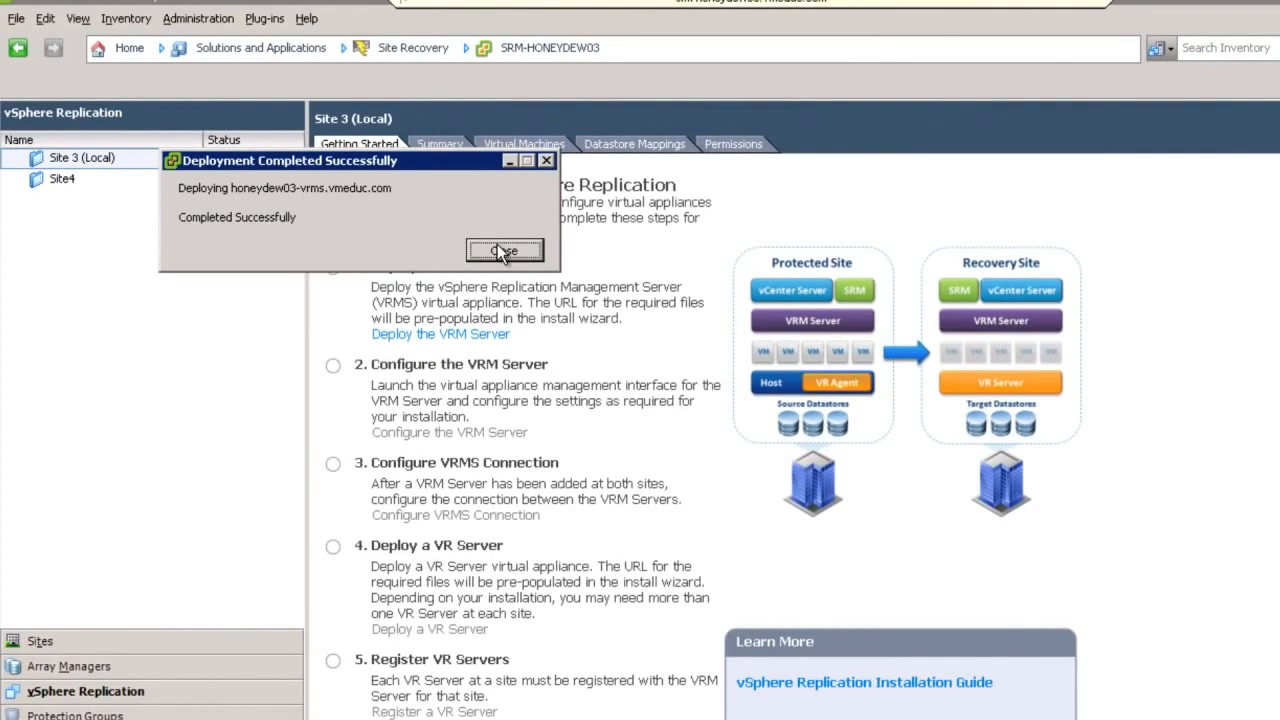
Step: Close the Deployment Completed Successfully notice
click(503, 251)
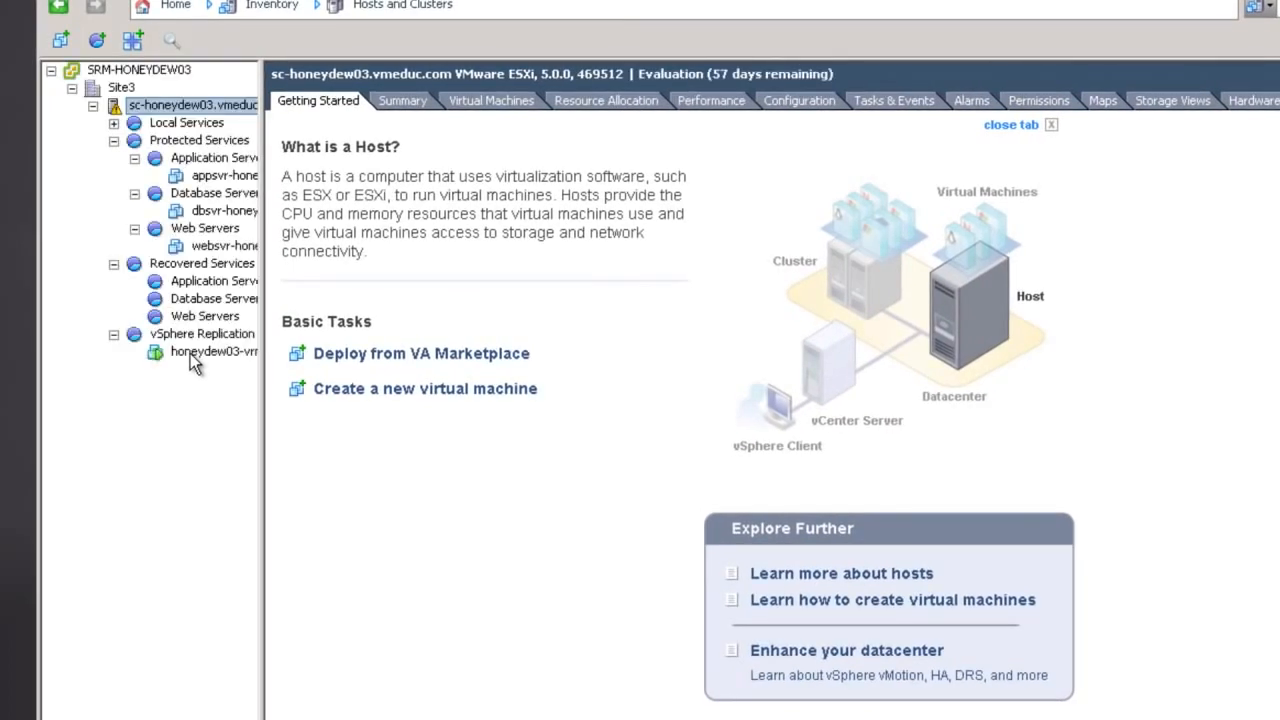
Step: Open the honeydew03-vrms console to read its management URL, then close it
click(201, 353)
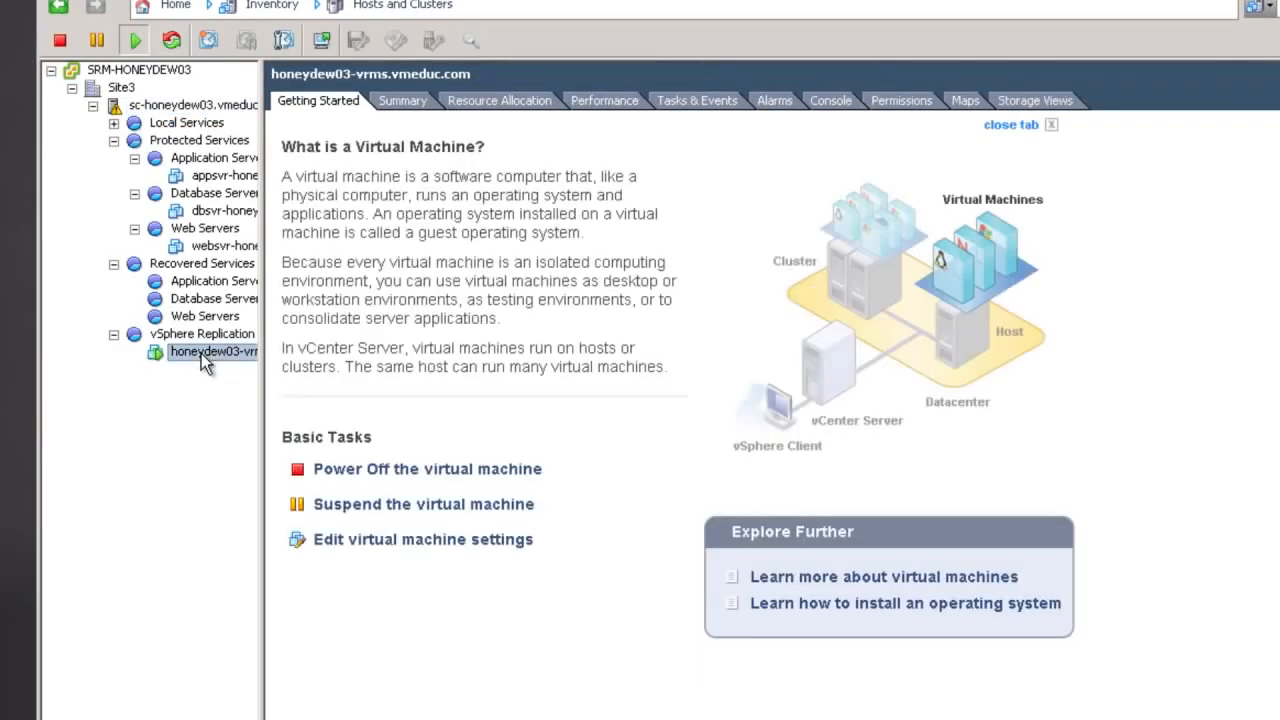
right_click(201, 353)
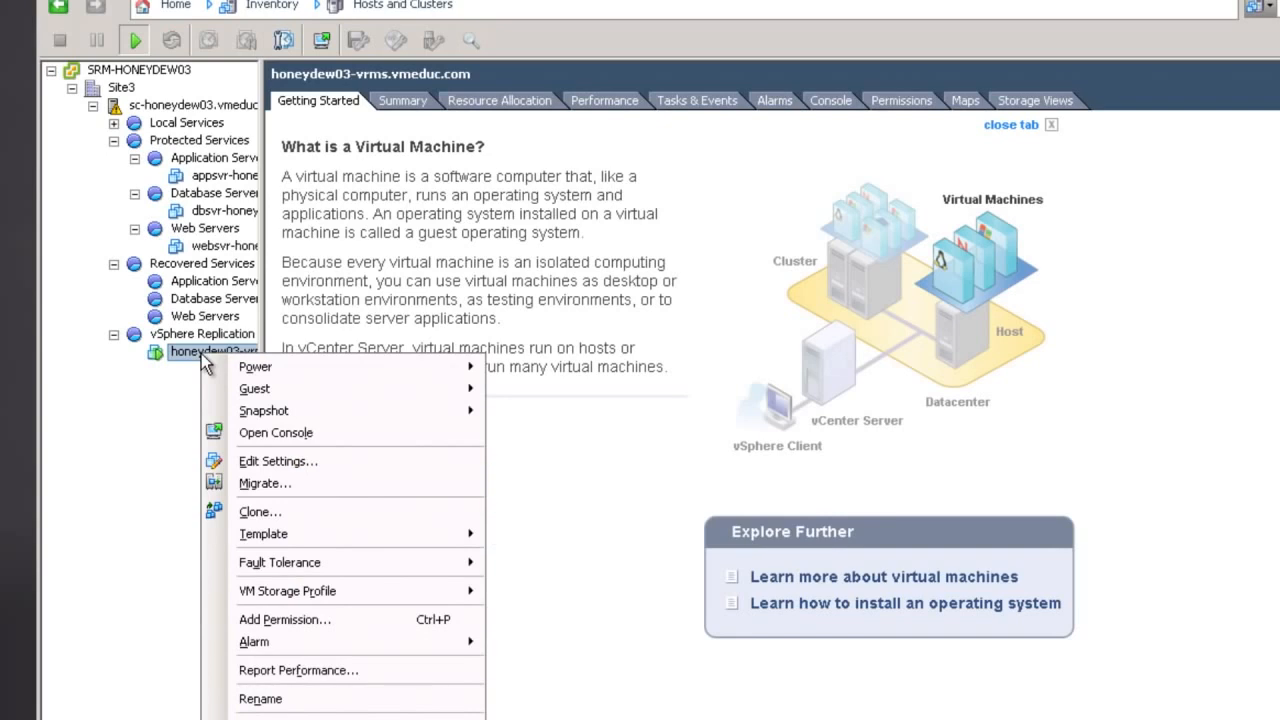
click(270, 434)
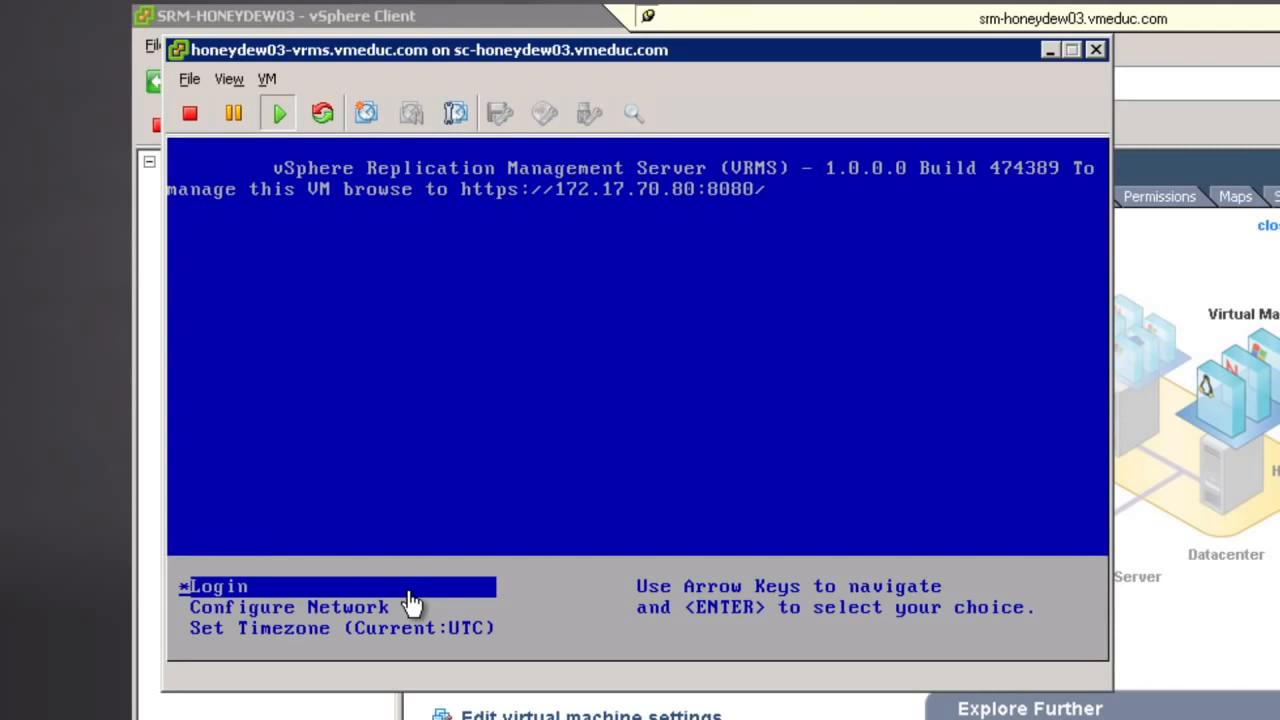
click(1097, 49)
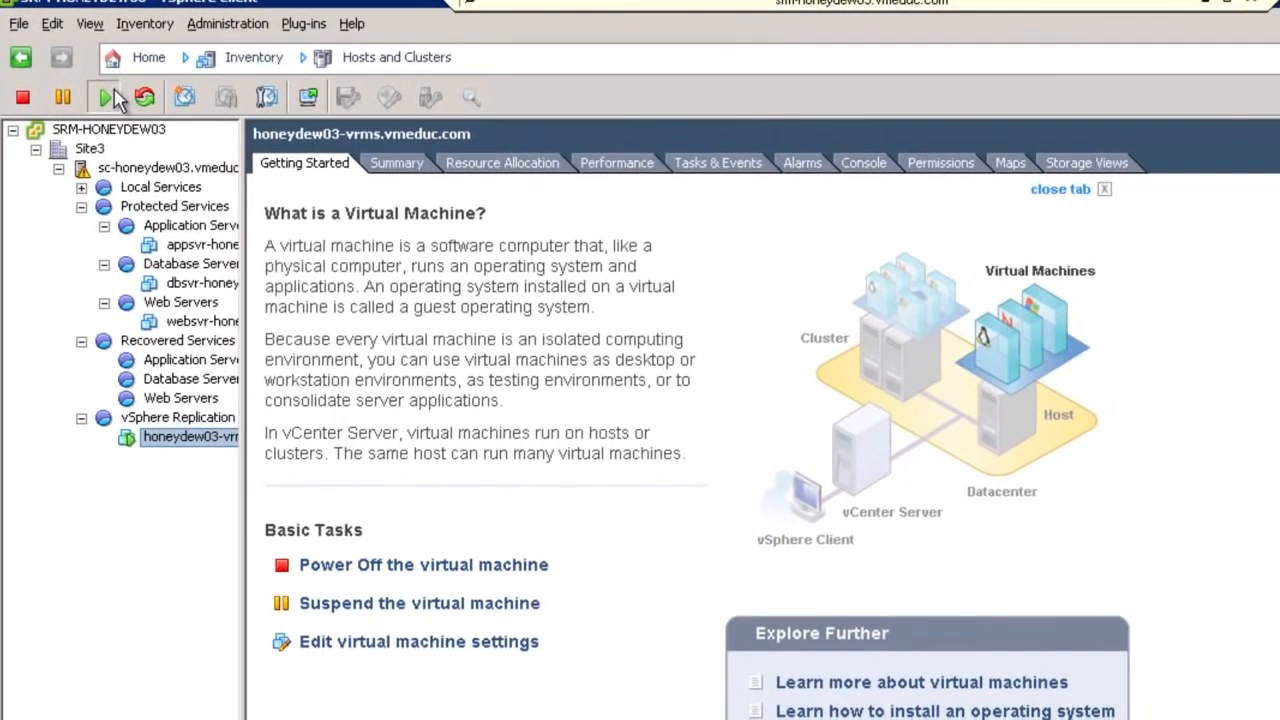
Step: From Home, go to Site Recovery and launch 'Configure the VRM Server' from Getting Started
click(148, 60)
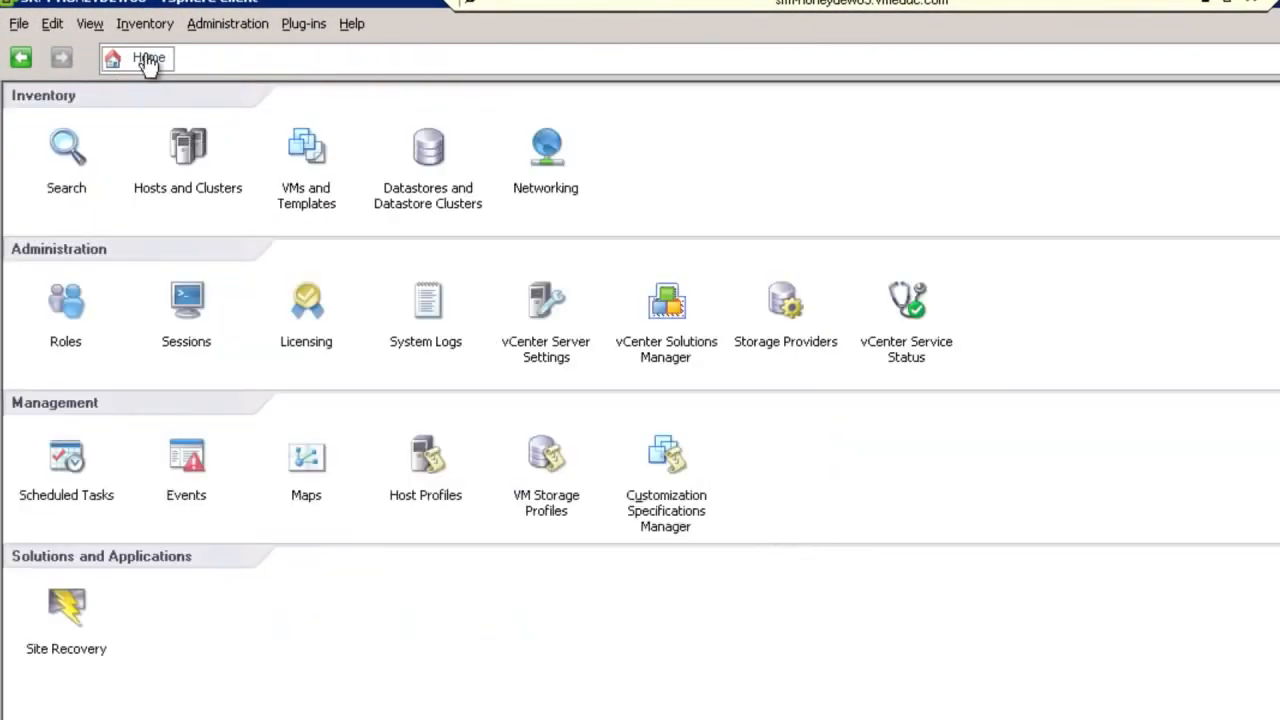
click(70, 607)
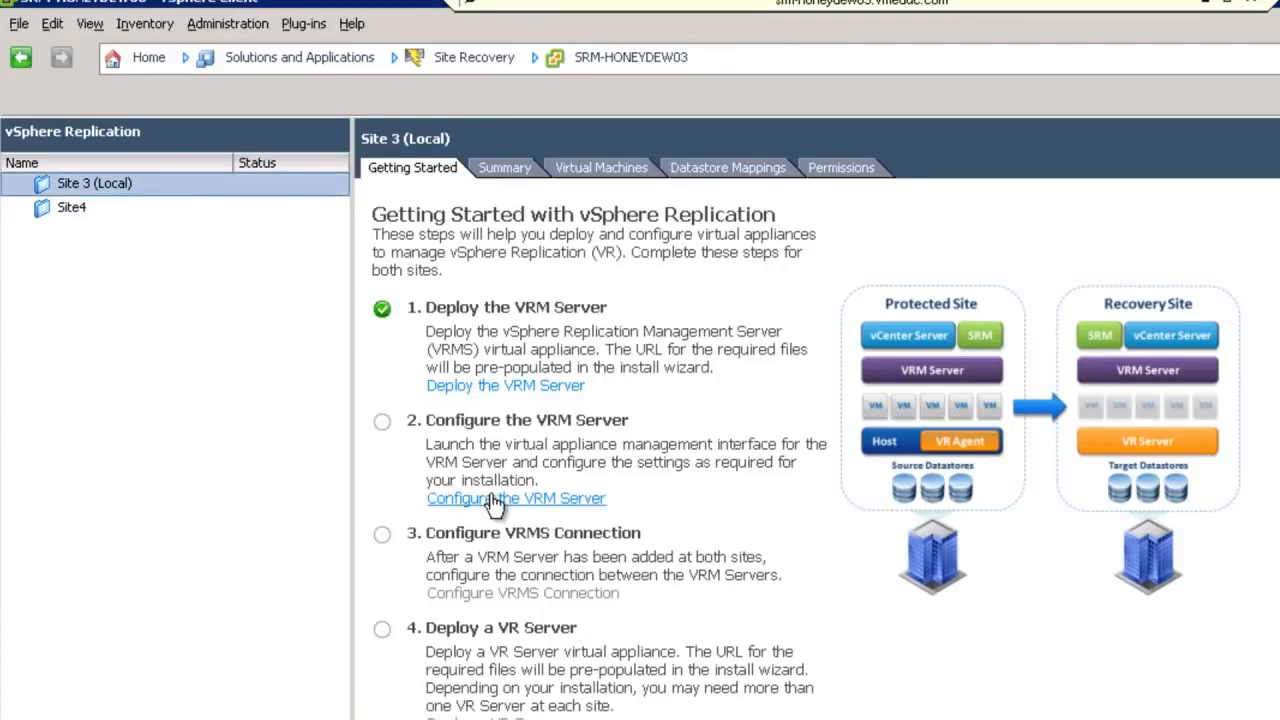
click(494, 500)
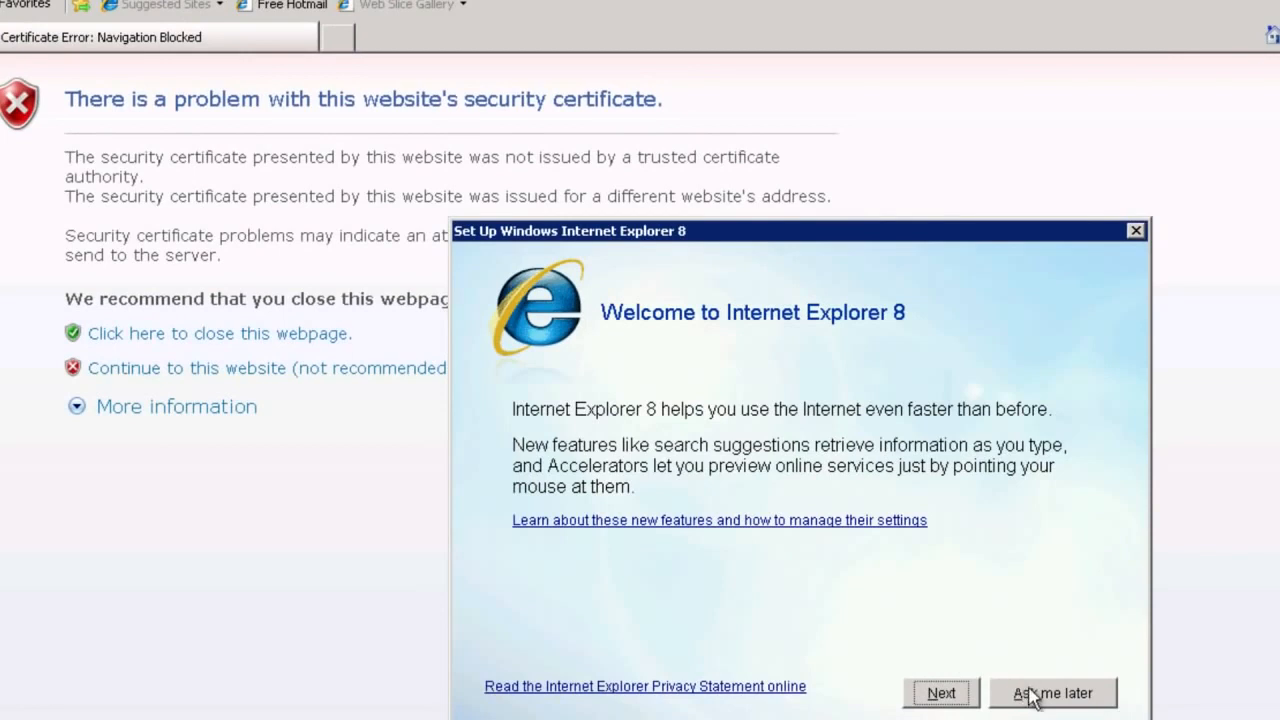
Step: Postpone the IE8 setup, bypass the certificate warning, and log in to the appliance as root
click(1035, 699)
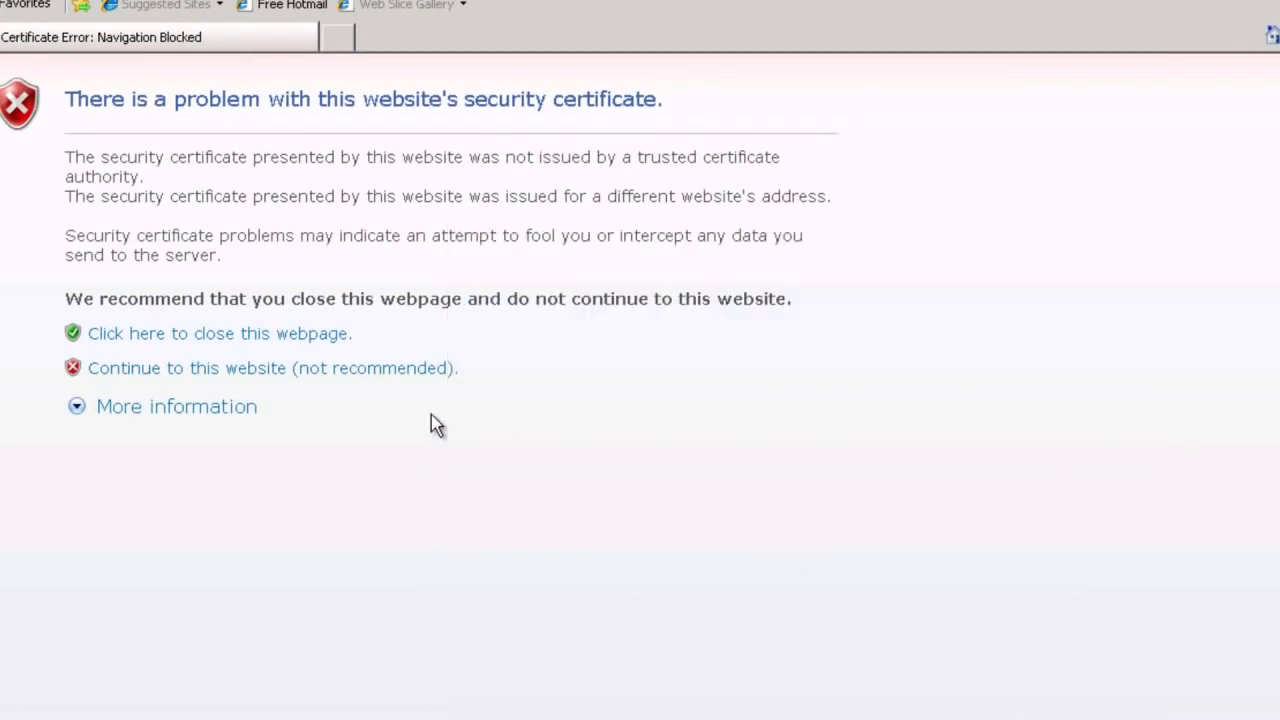
click(222, 369)
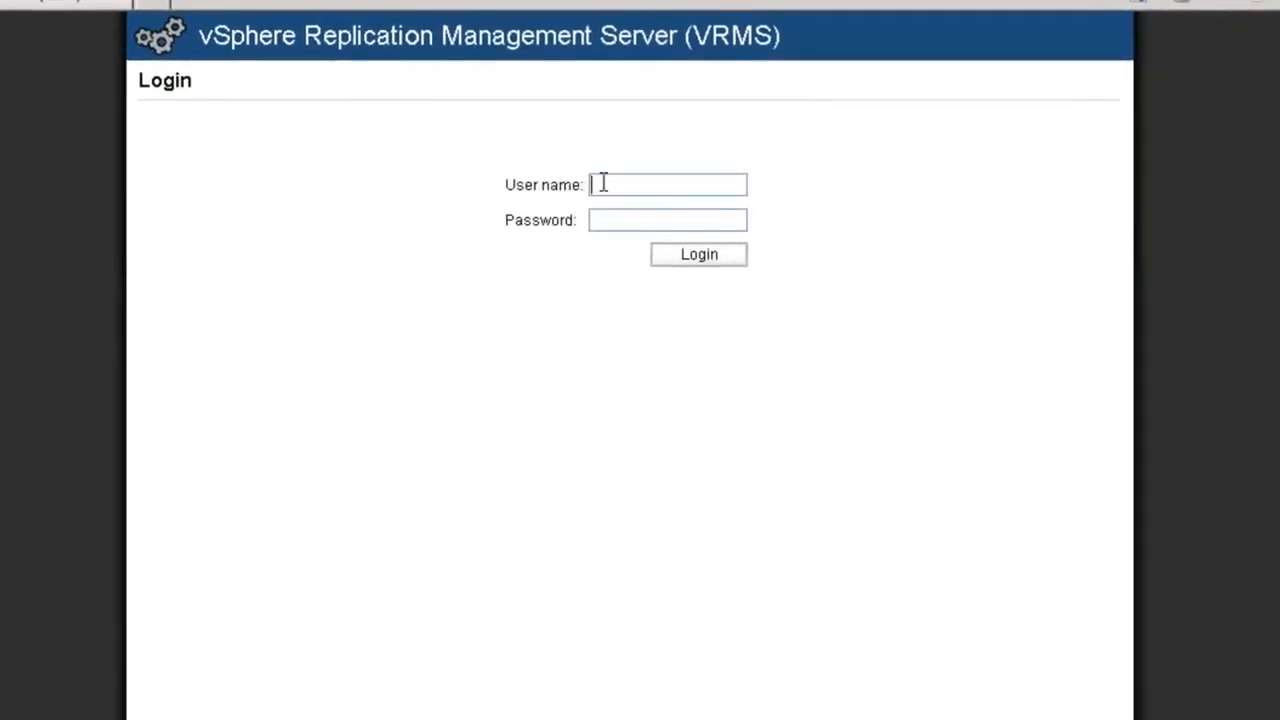
text(root)
key(Tab)
text(vmware)
key(Return)
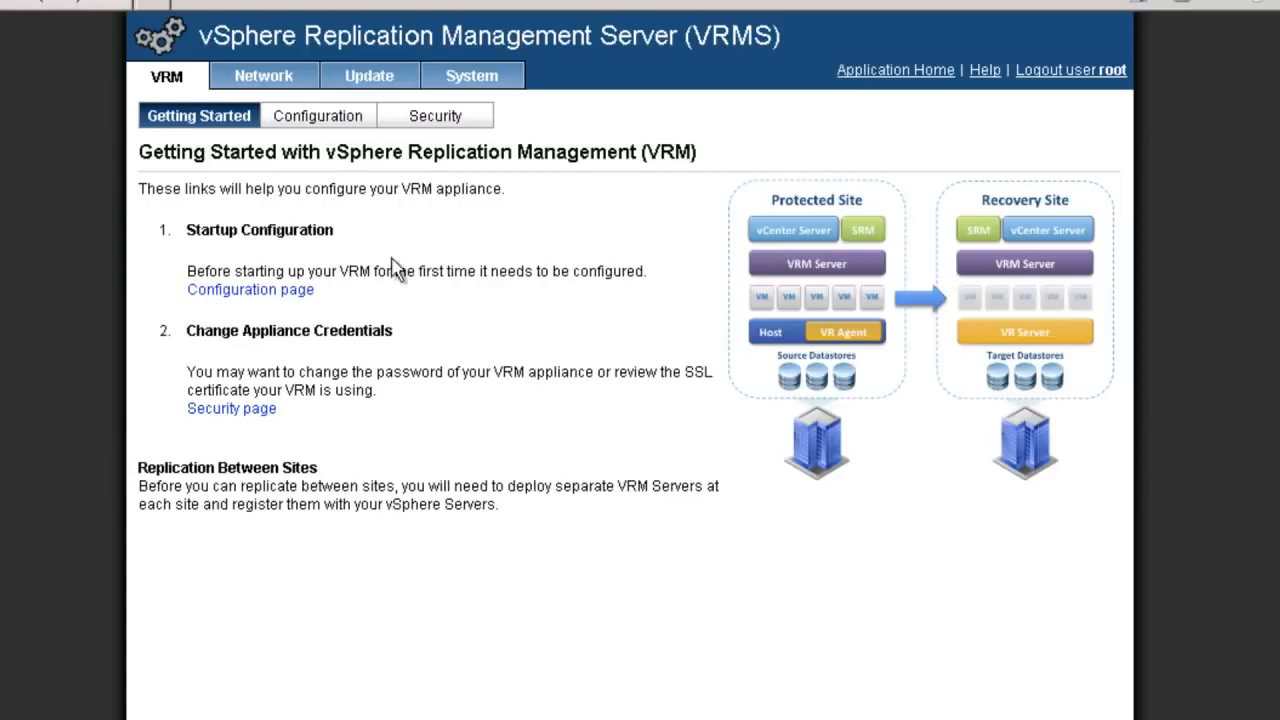
Step: Enter DB host srm-honeydew03.vmeduc.com plus the database username and password in Startup Configuration
click(253, 298)
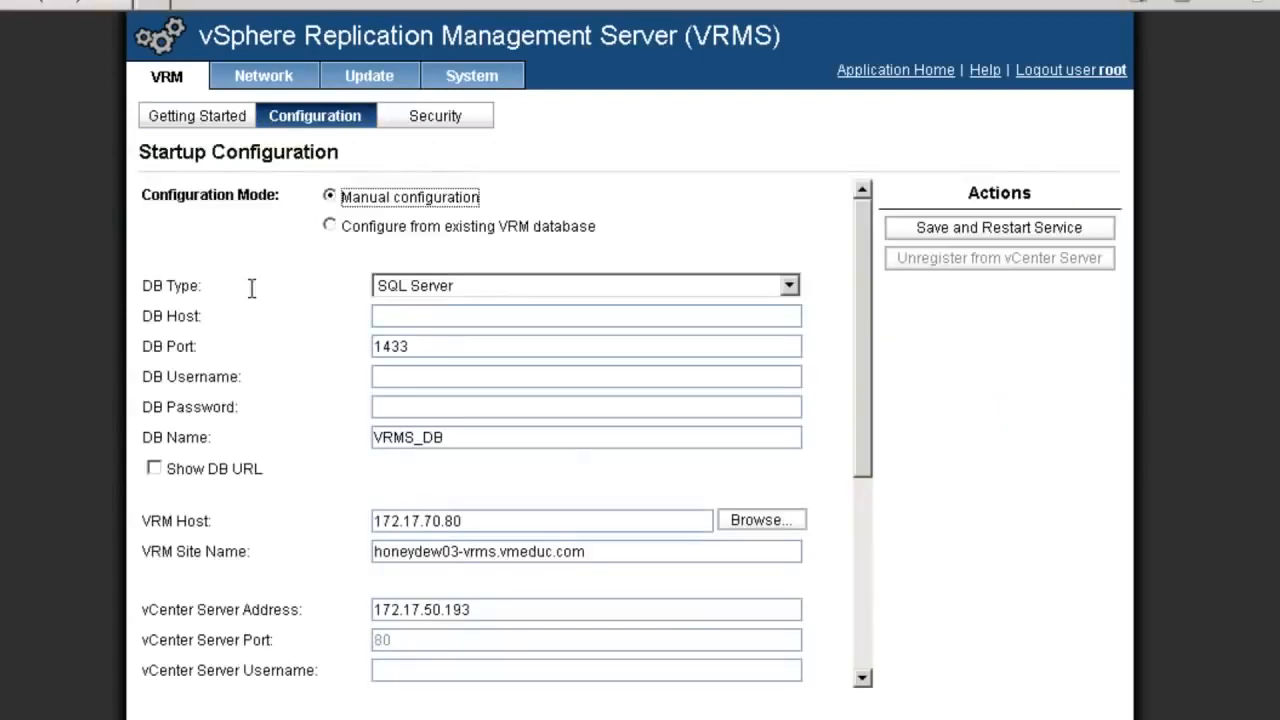
click(463, 316)
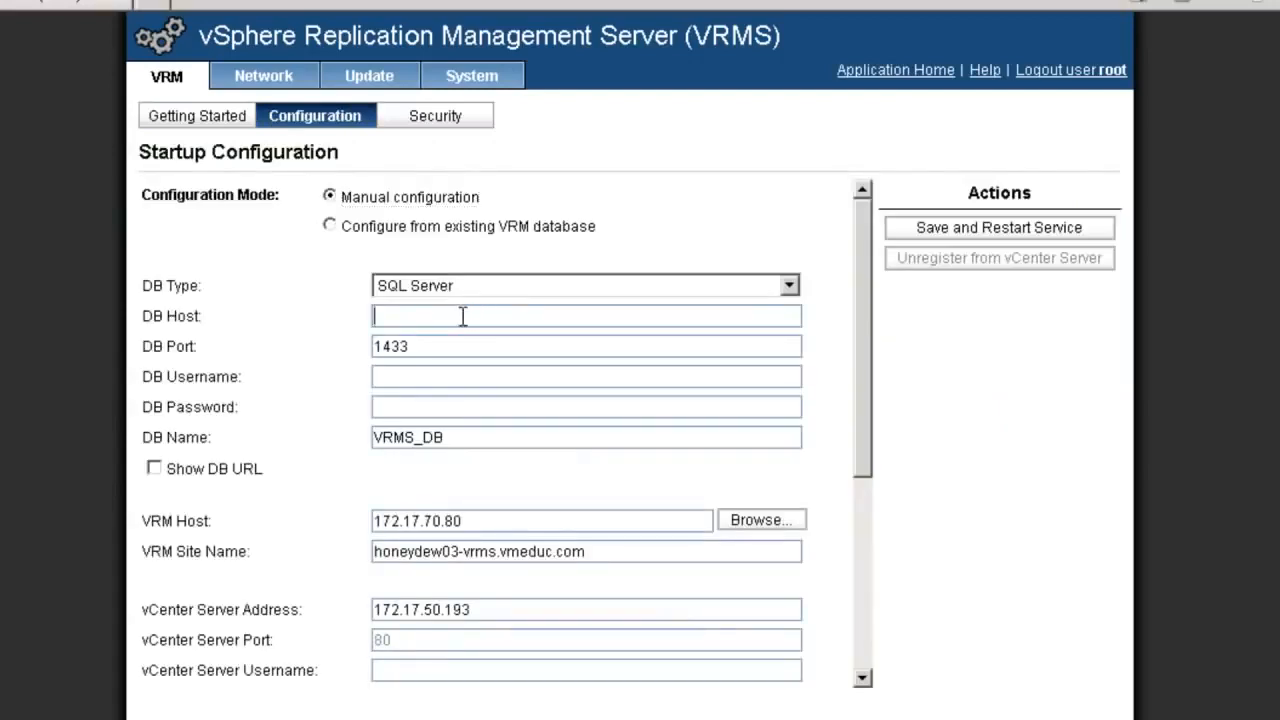
text(srm-honeydew)
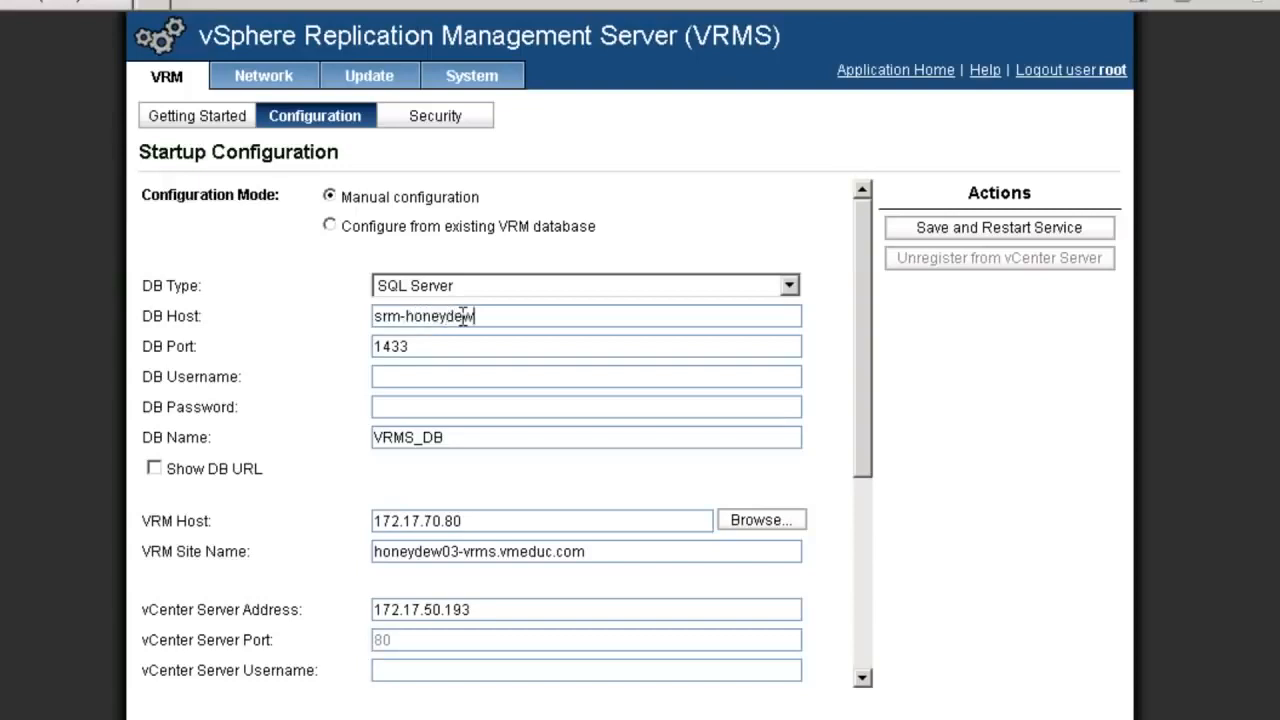
text(03.vmeduc.com)
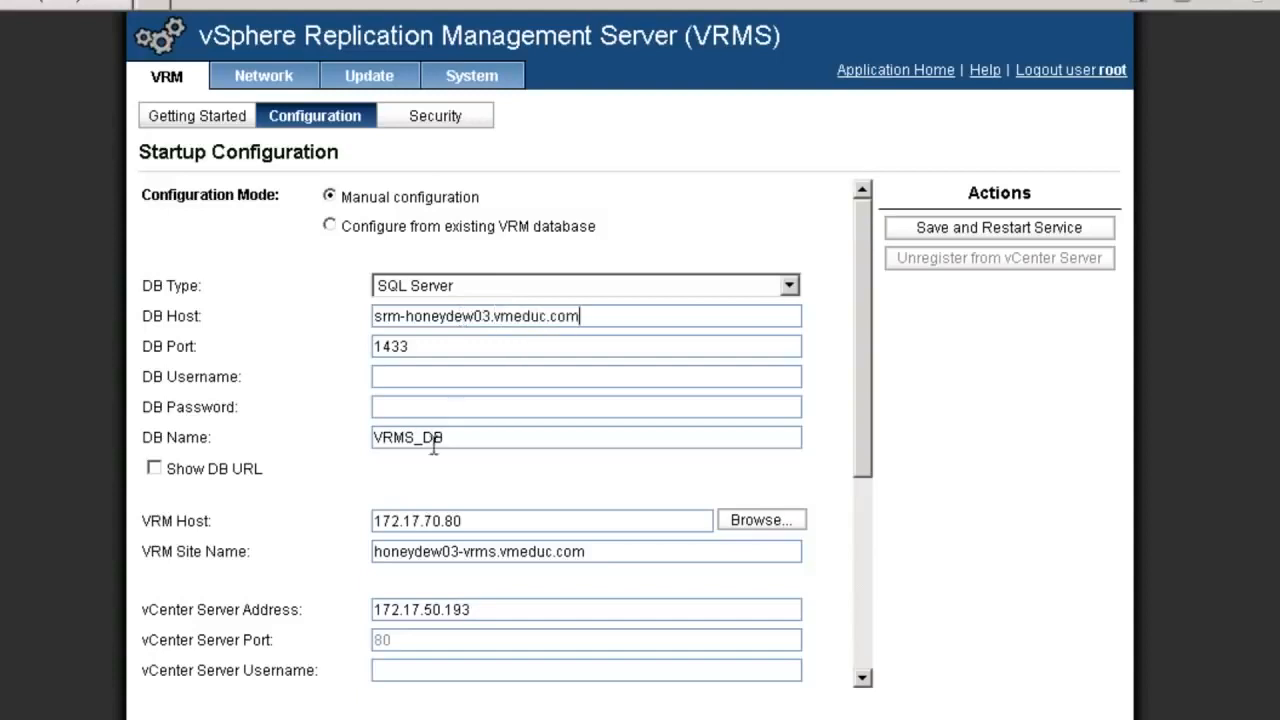
click(394, 377)
text(VRMS_Admin)
key(Tab)
text(******)
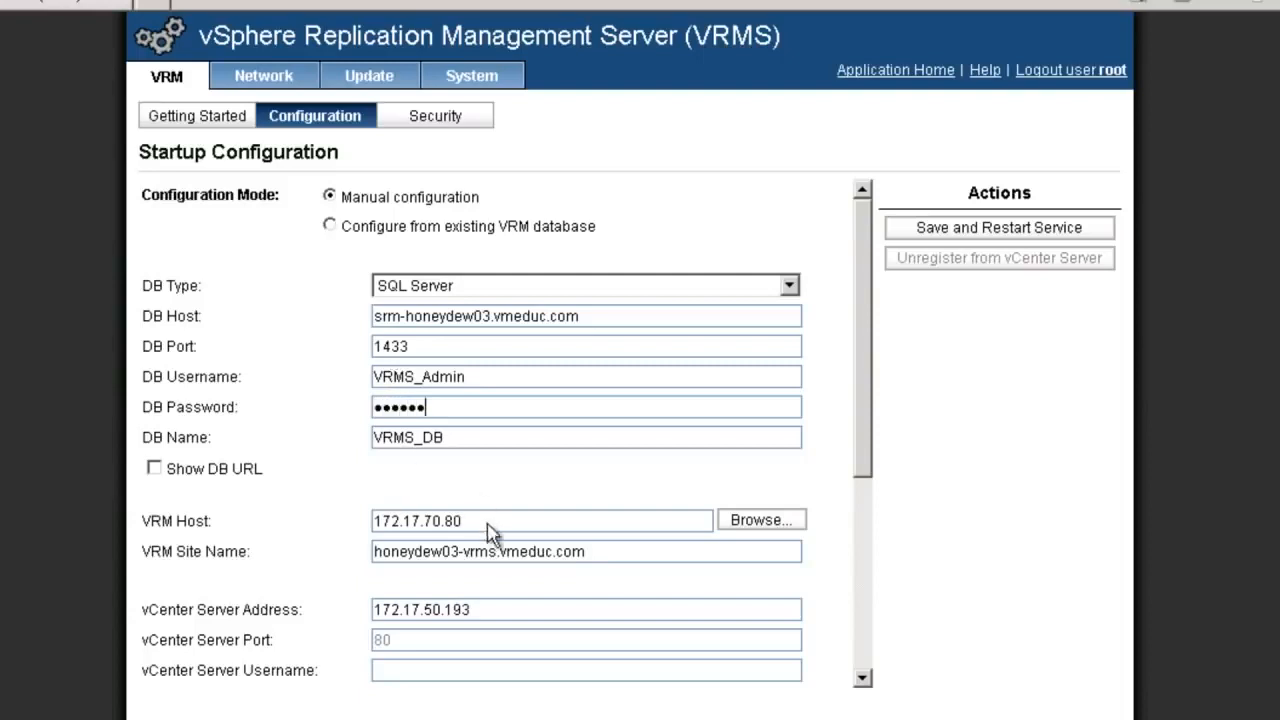
Step: Replace the vCenter Server Address with srm-honeydew03.vmeduc.com
click(483, 609)
key(ctrl+a)
text(srm-honeydew03.v)
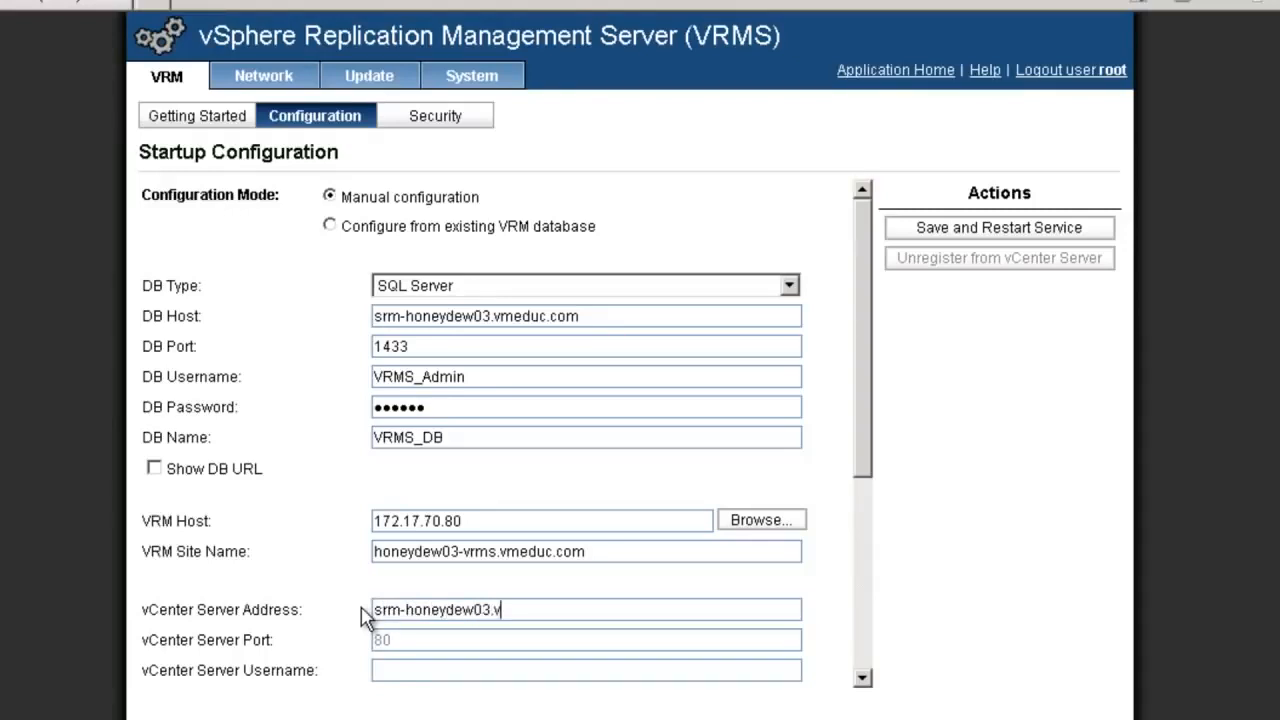
text(meduc.com)
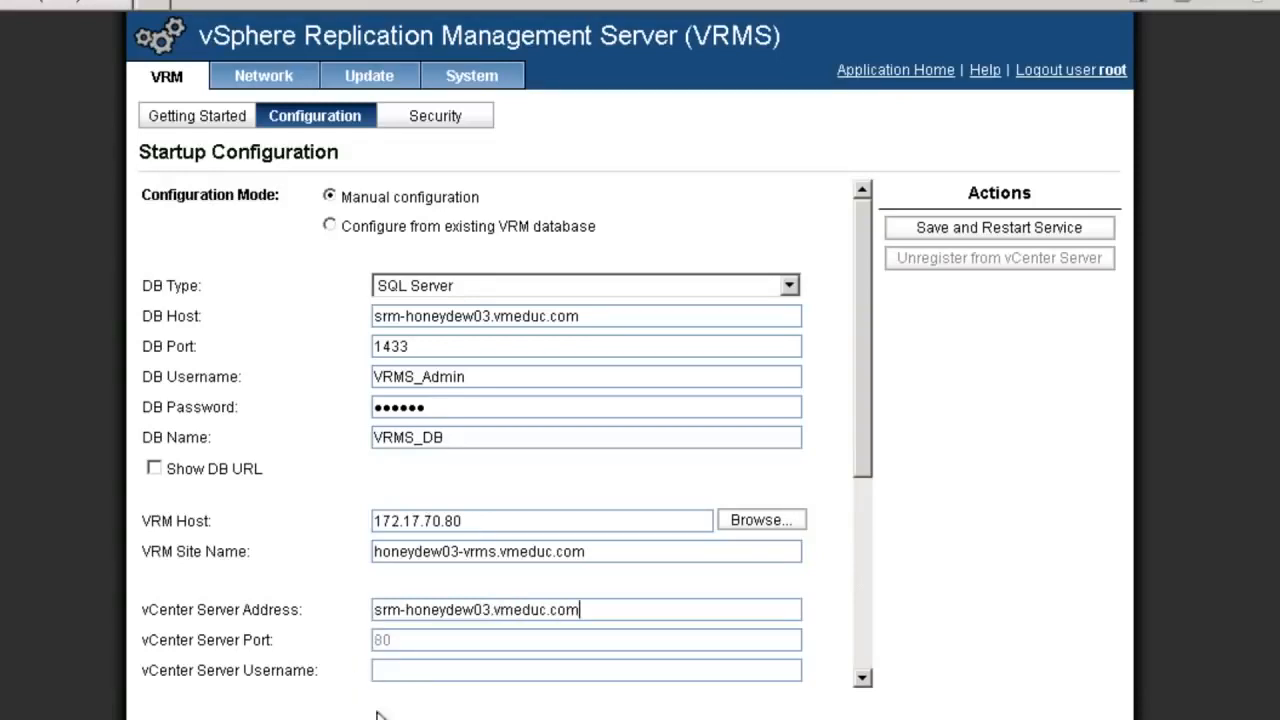
Step: Enter vCenter username administrator, then the account password and the admin e-mail address
click(382, 670)
text(administrator)
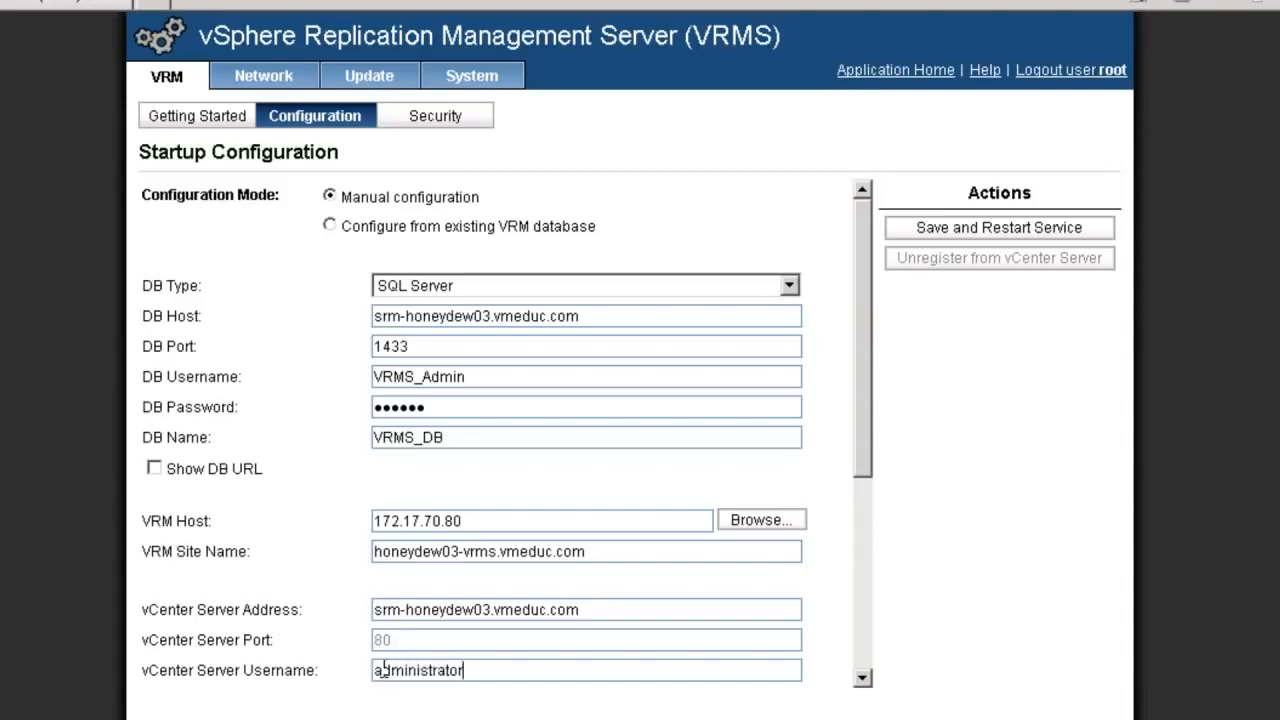
key(Tab)
text(vmware)
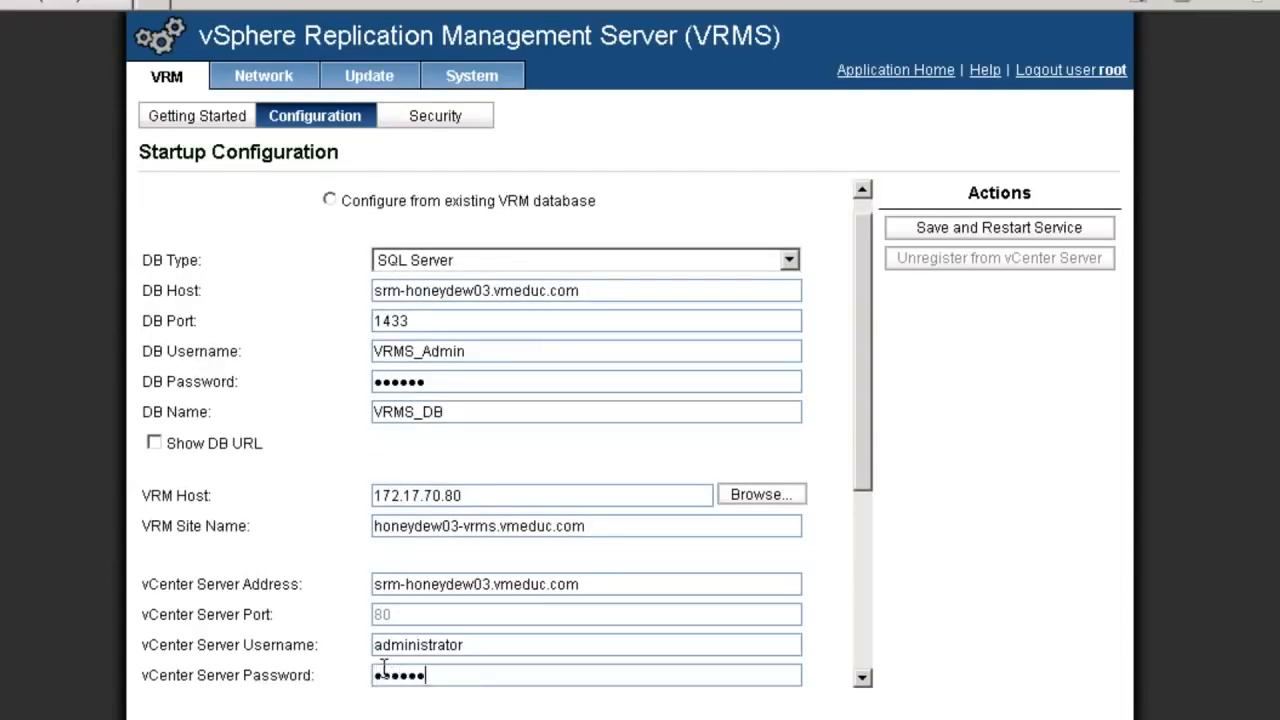
key(Tab)
text(a@)
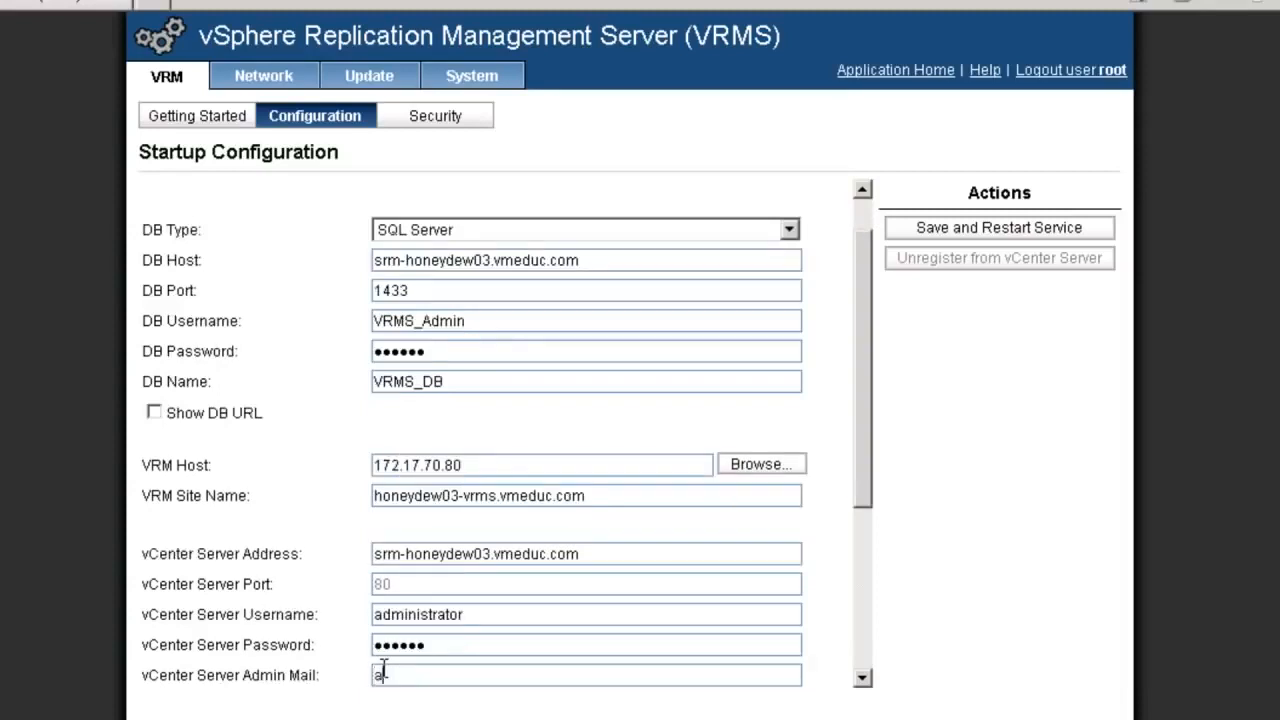
text(a.com)
key(Tab)
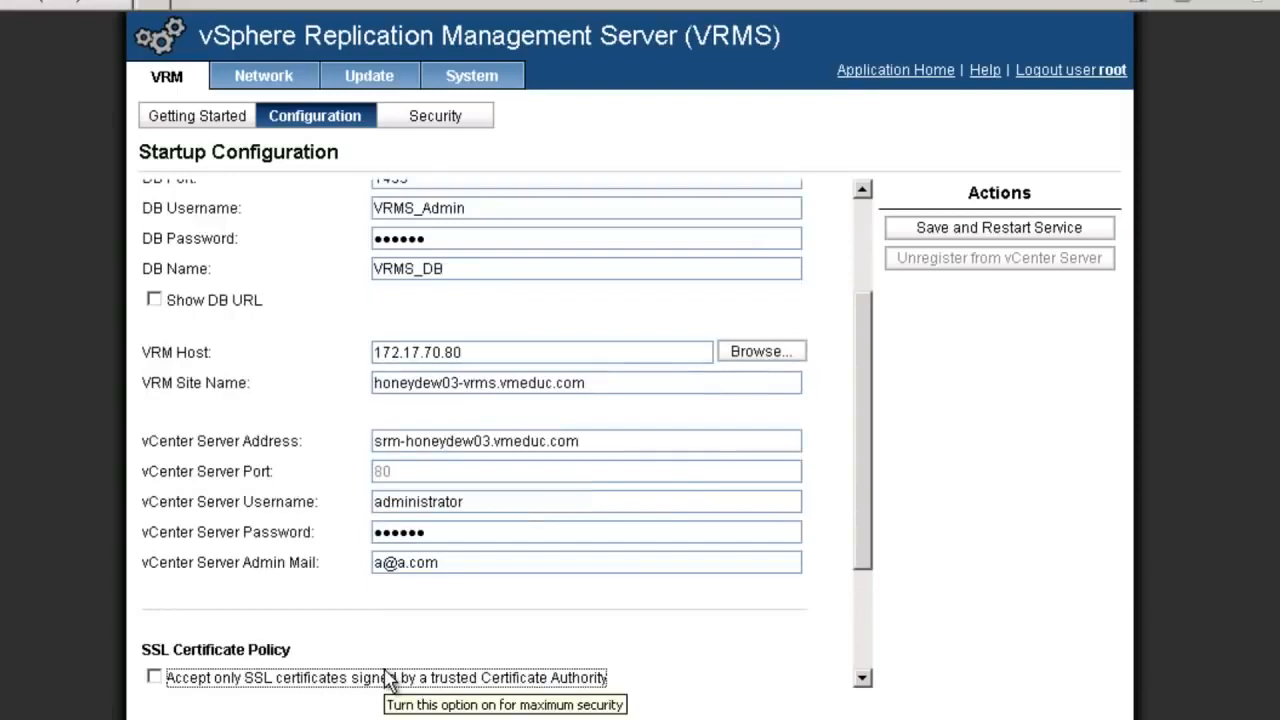
Step: Generate and install a new self-signed certificate, then save the configuration and restart the service
click(862, 679)
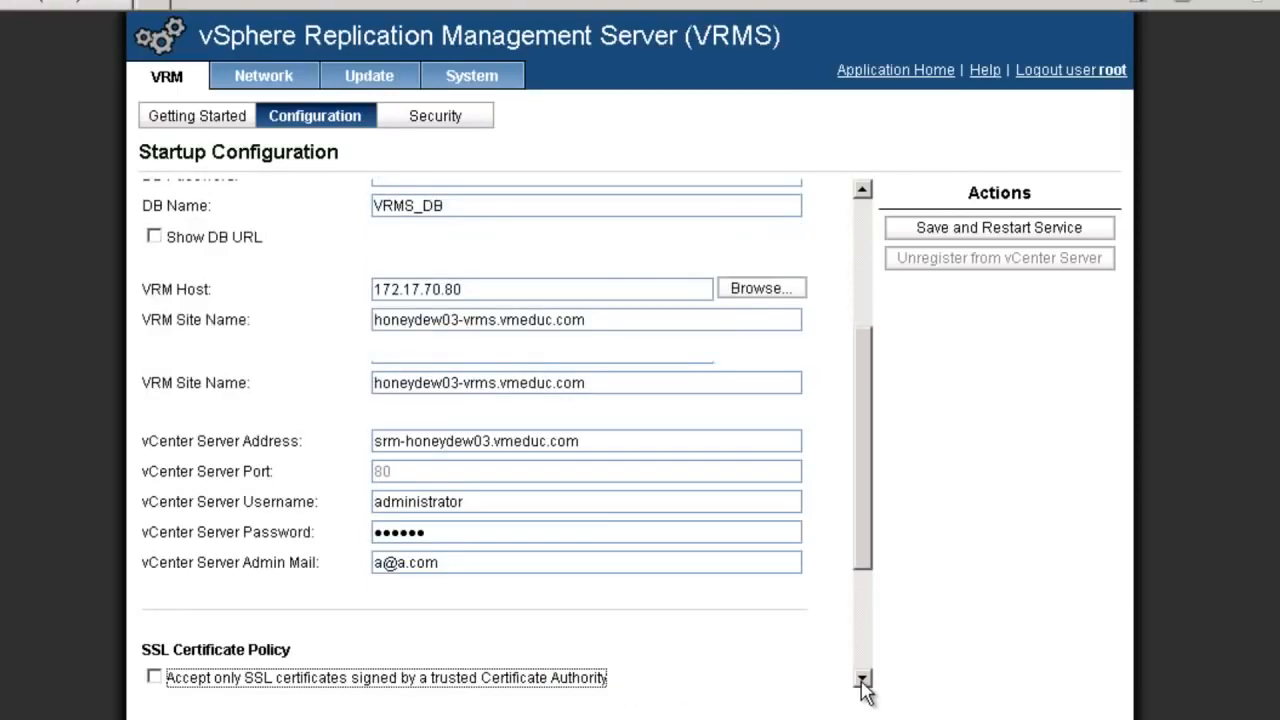
click(862, 679)
click(497, 645)
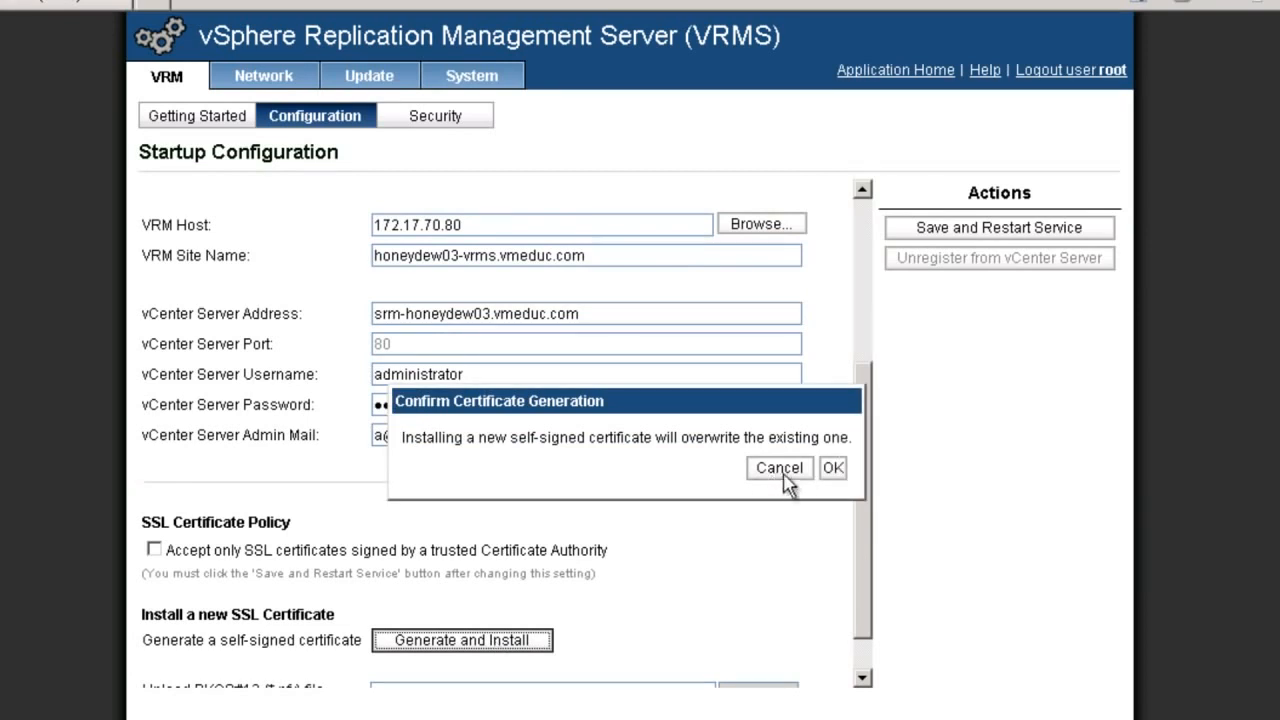
click(833, 468)
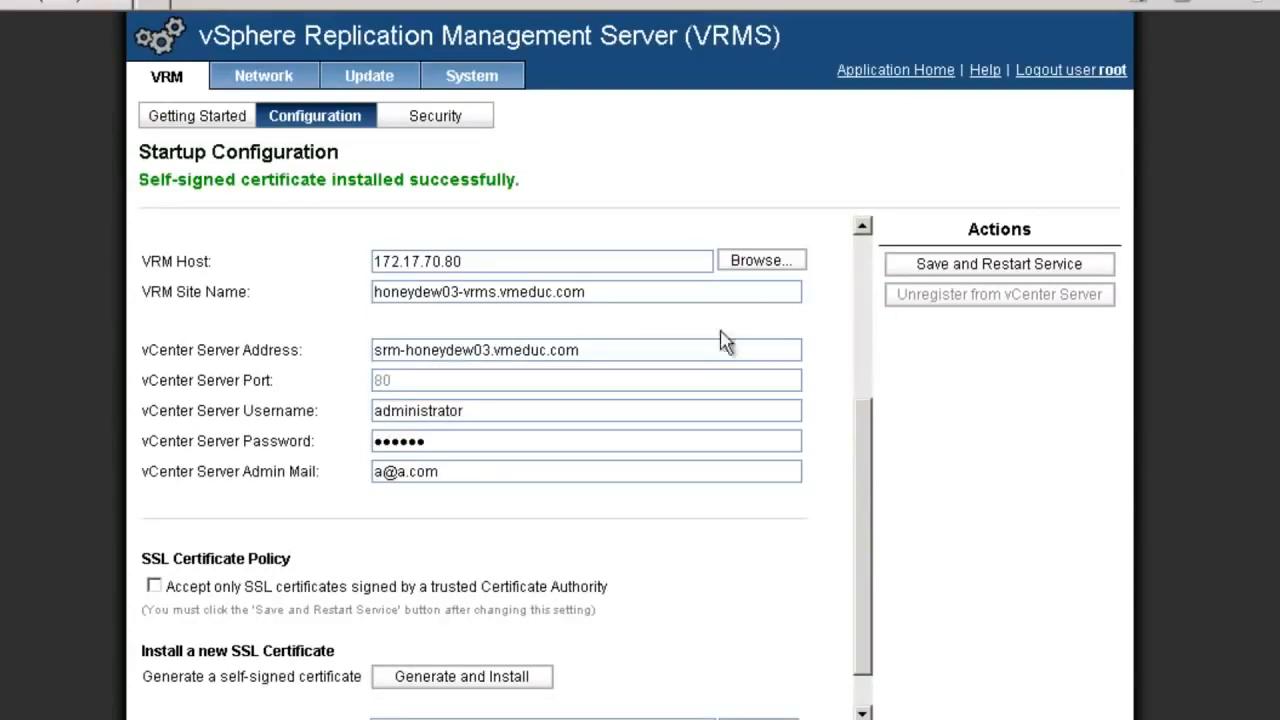
click(995, 266)
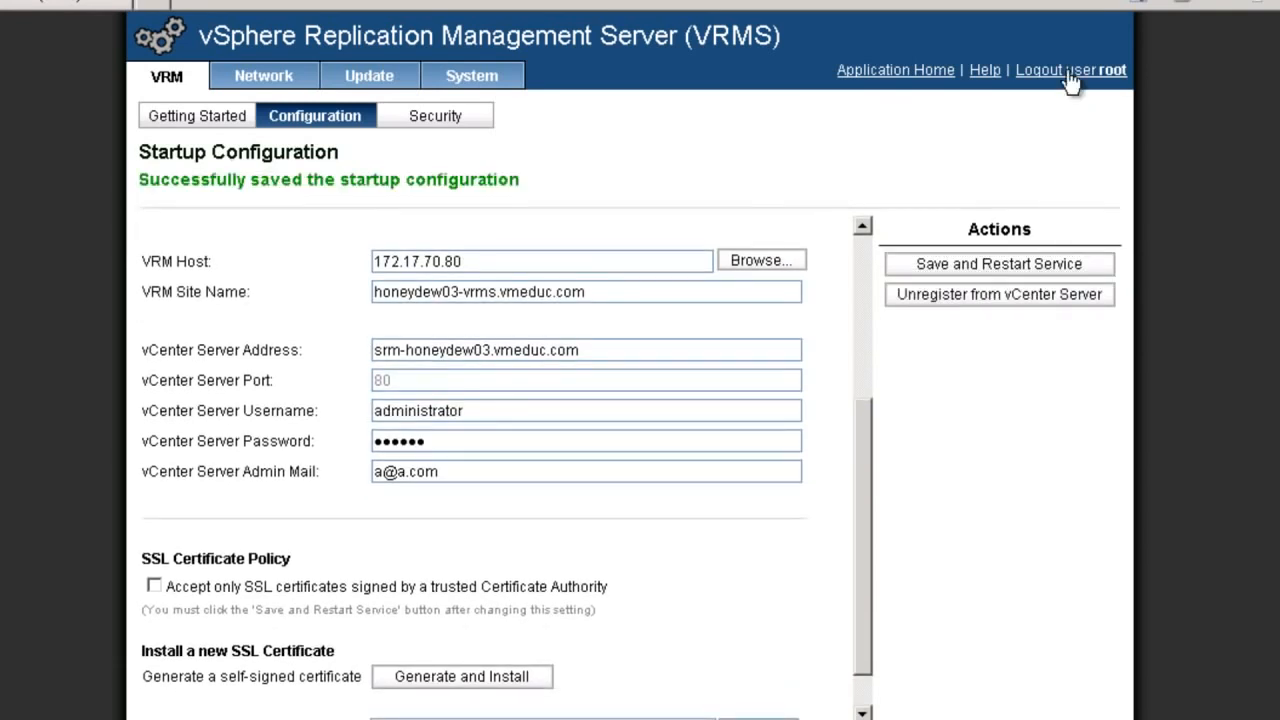
Step: Sign out of VRMS and check the Site4 and Site 3 (Local) steps in Site Recovery
click(1068, 72)
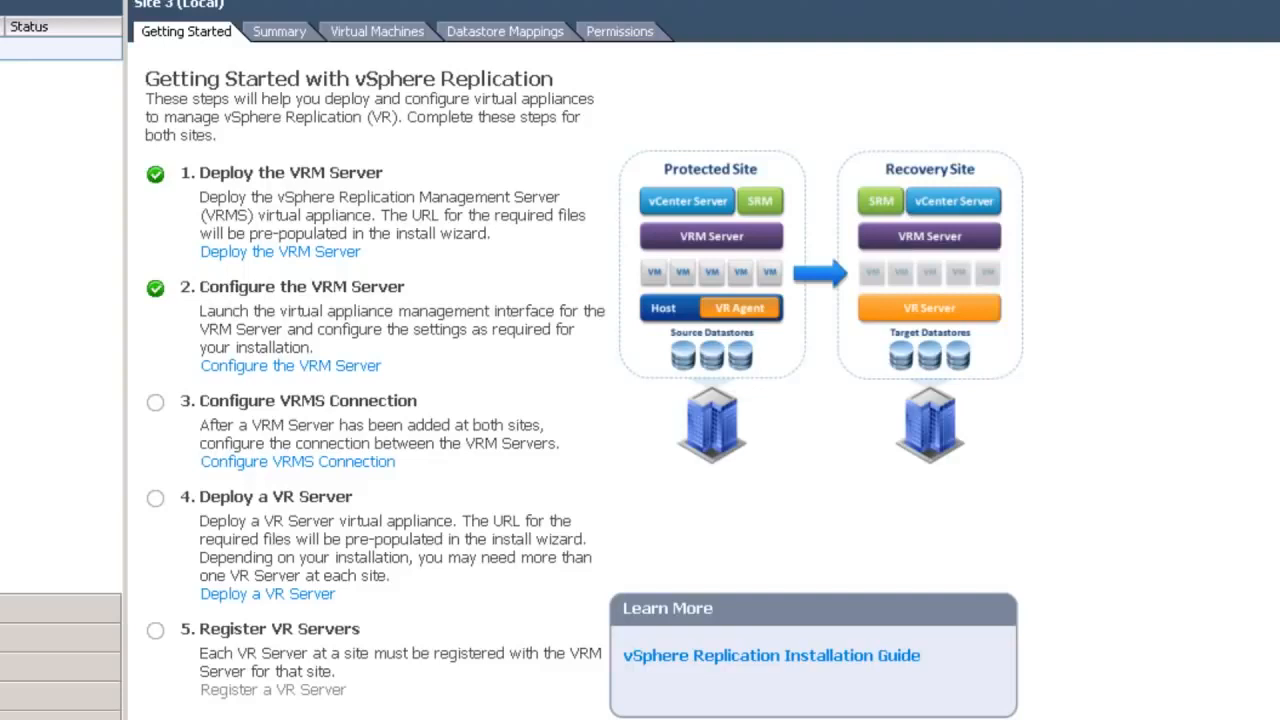
click(60, 72)
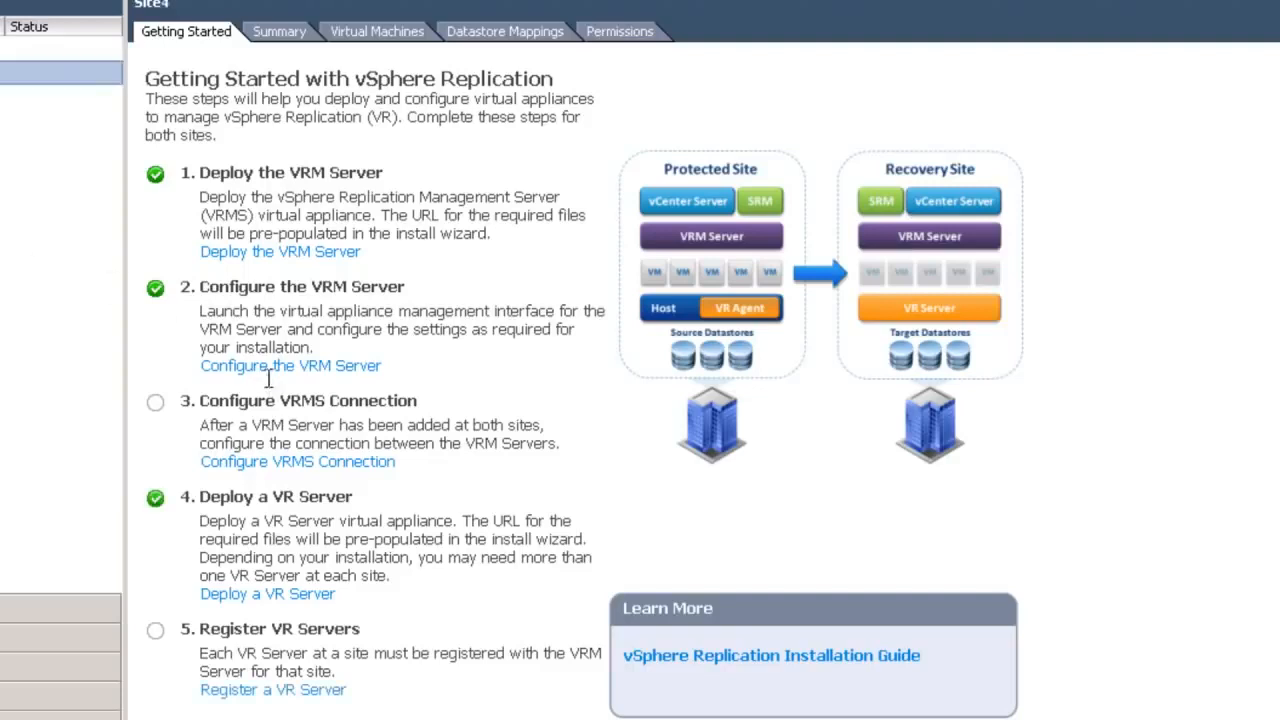
click(265, 463)
click(60, 48)
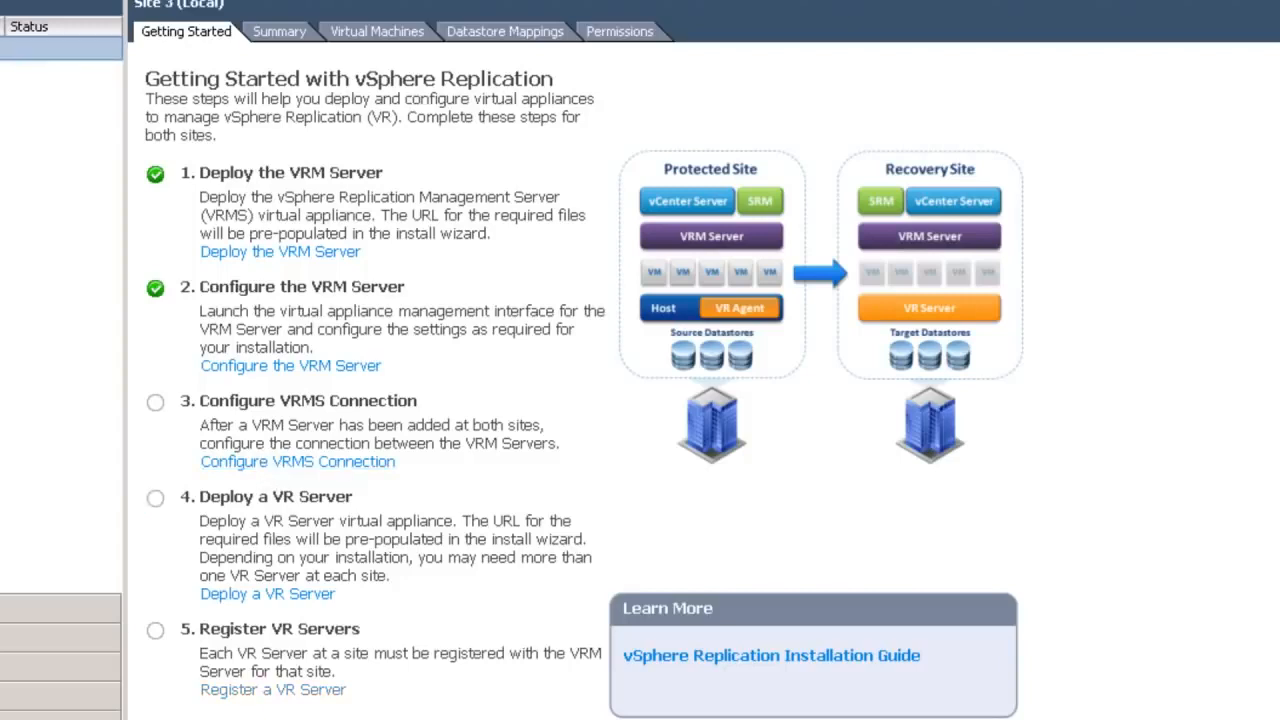